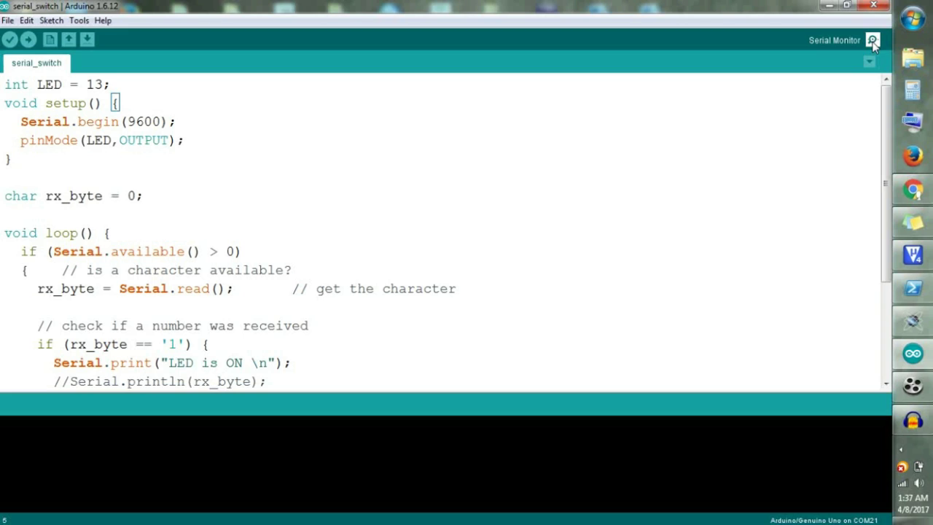
Step: Review the LED pin definition and the Serial.begin and pinMode lines in the setup function
left_click(663, 178)
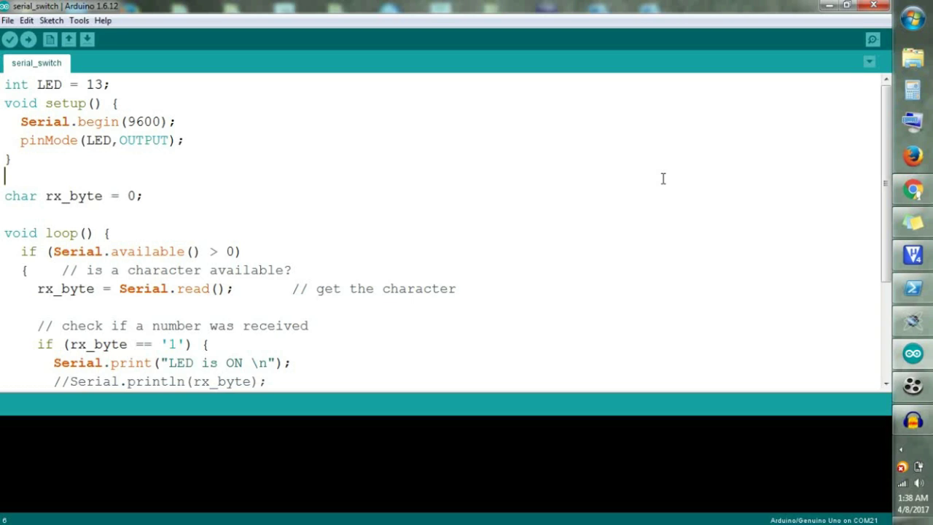
left_click_drag(109, 85, 37, 84)
left_click(43, 85)
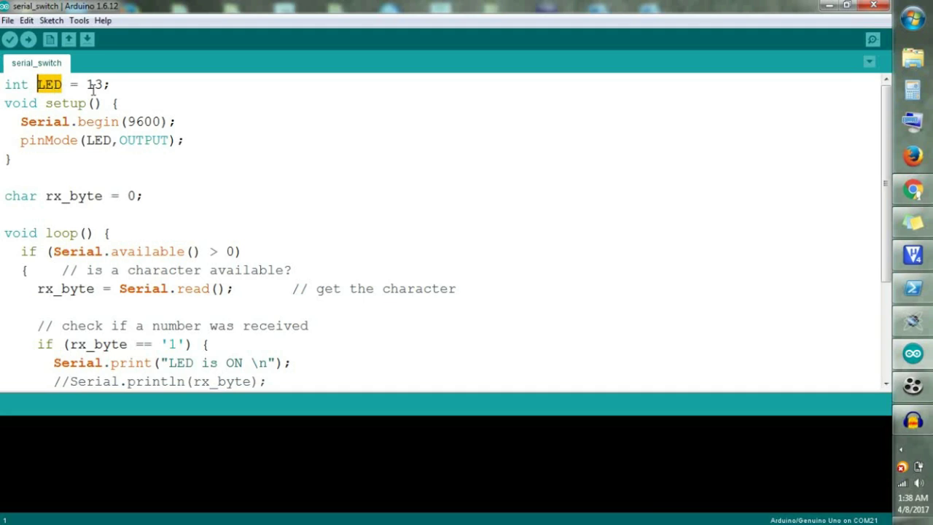
left_click_drag(111, 84, 78, 84)
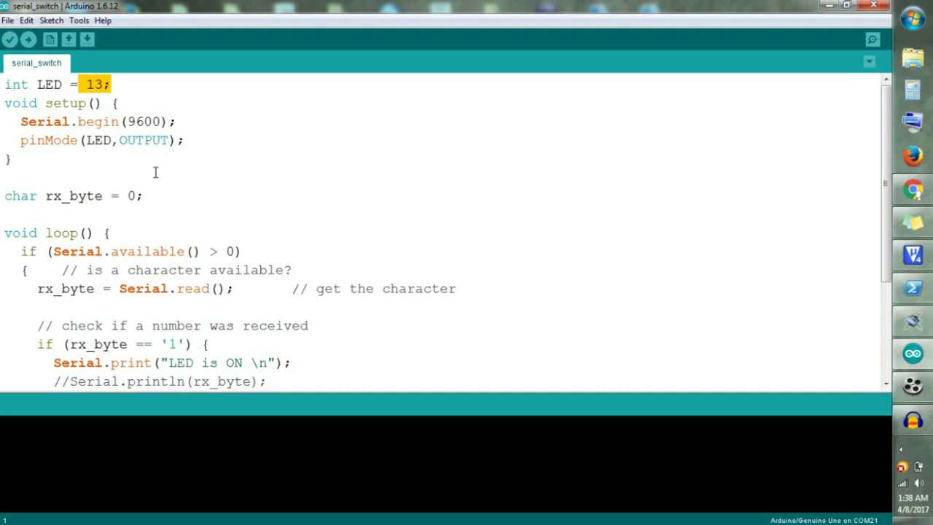
left_click(115, 85)
left_click_drag(115, 84, 71, 85)
left_click_drag(191, 123, 21, 125)
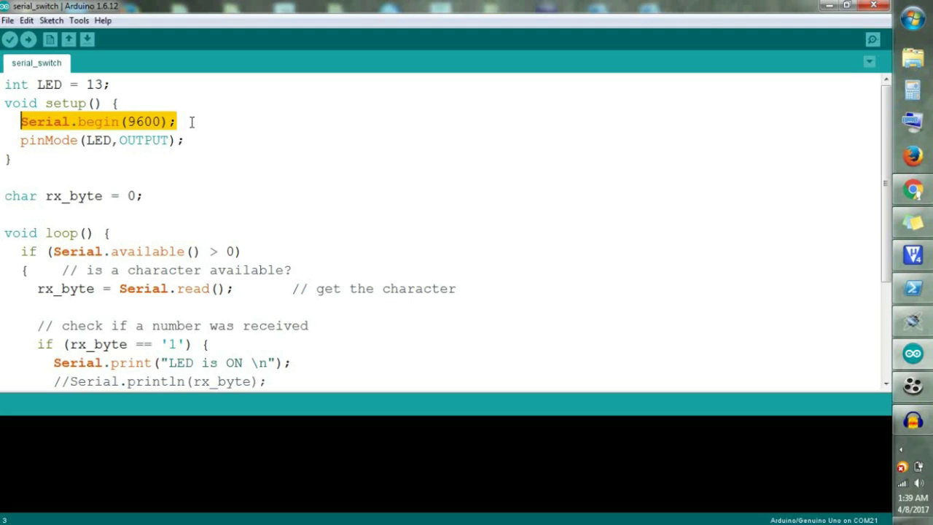
double_click(98, 140)
double_click(93, 84)
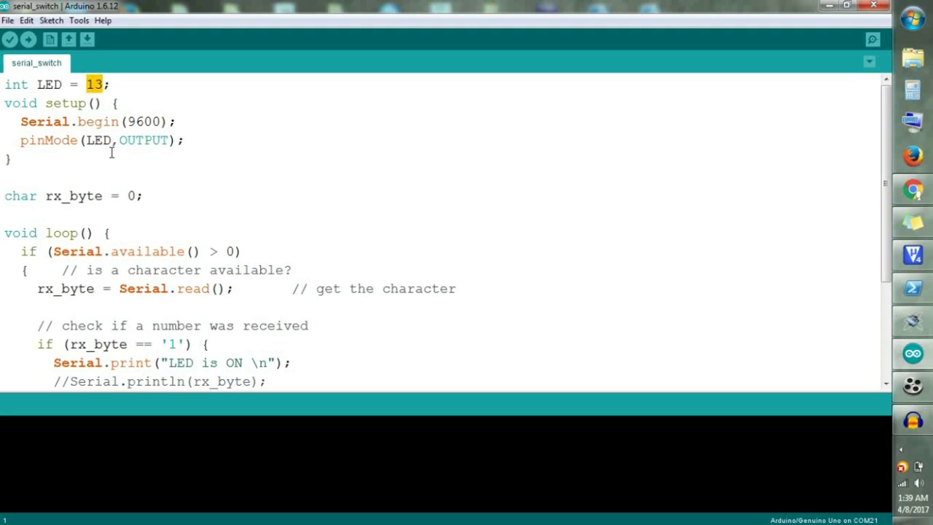
double_click(149, 141)
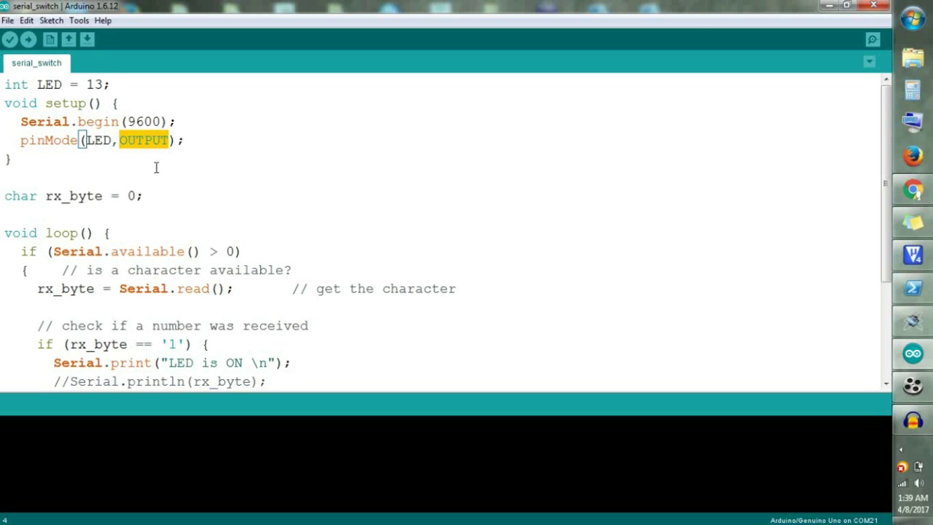
Step: Examine the rx_byte declaration and how the loop checks Serial.available and stores the Serial.read result
scroll(156, 168, "down", 1)
left_click_drag(43, 140, 112, 140)
scroll(242, 177, "down", 1)
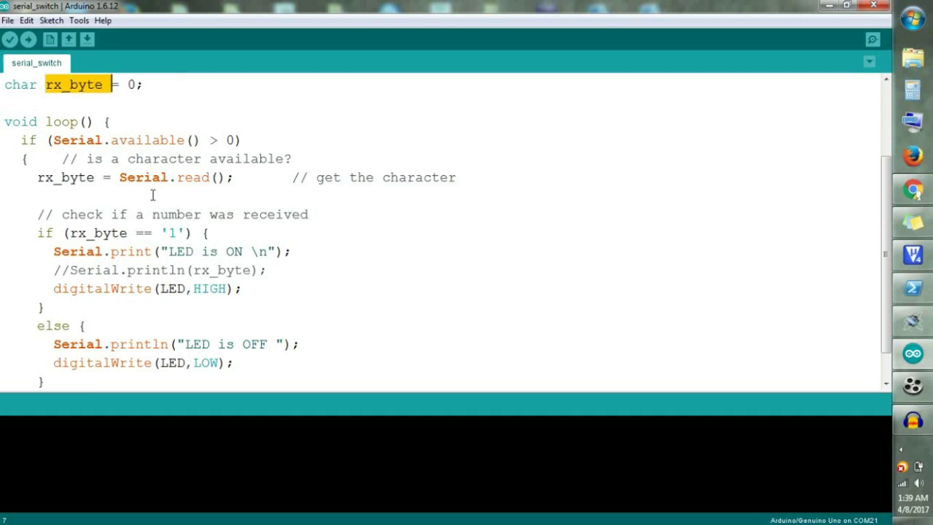
scroll(73, 138, "up", 1)
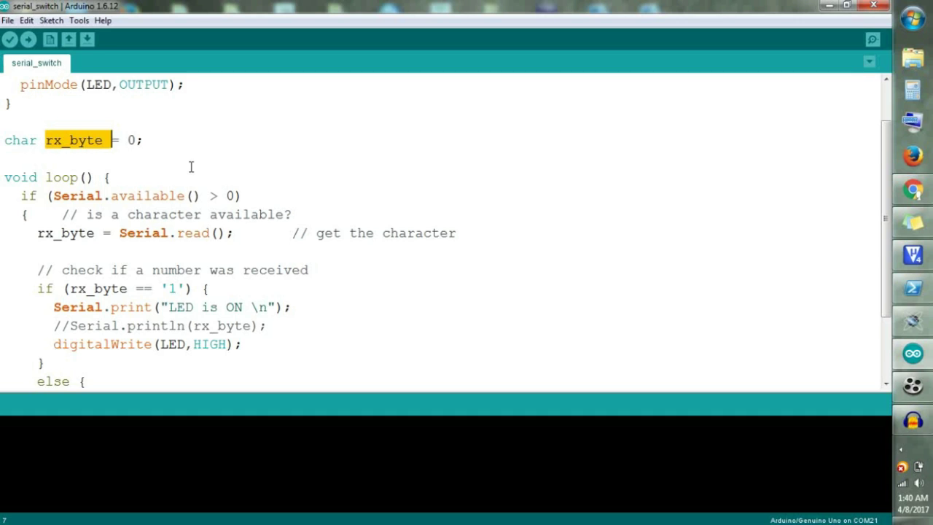
scroll(191, 166, "down", 1)
left_click_drag(55, 140, 245, 140)
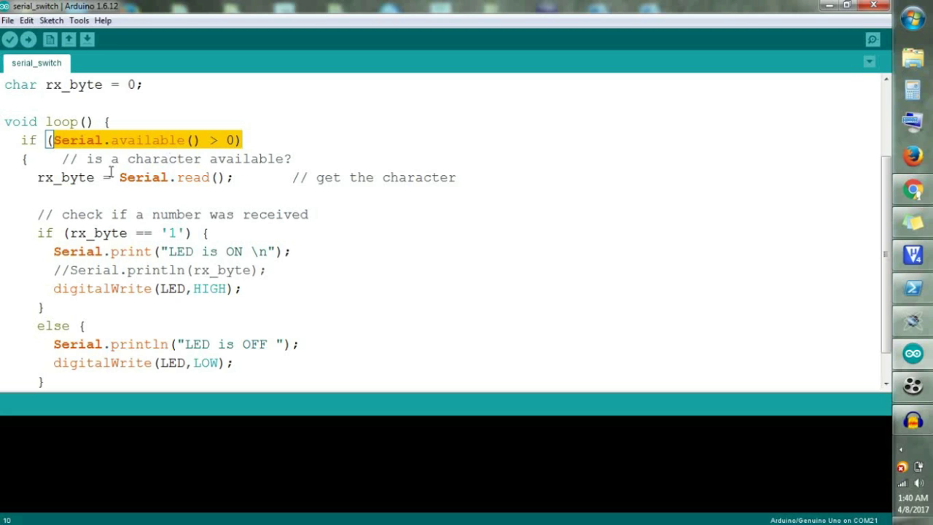
left_click_drag(120, 178, 227, 177)
left_click_drag(94, 177, 37, 177)
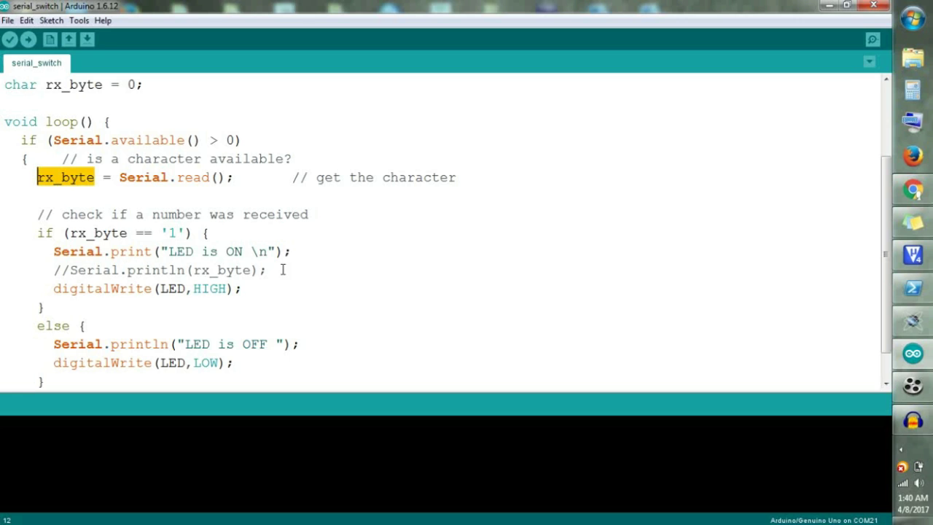
Step: Examine the branch that compares rx_byte with '1', prints the LED message and calls digitalWrite
scroll(281, 268, "down", 1)
left_click_drag(67, 195, 187, 194)
left_click_drag(46, 213, 292, 213)
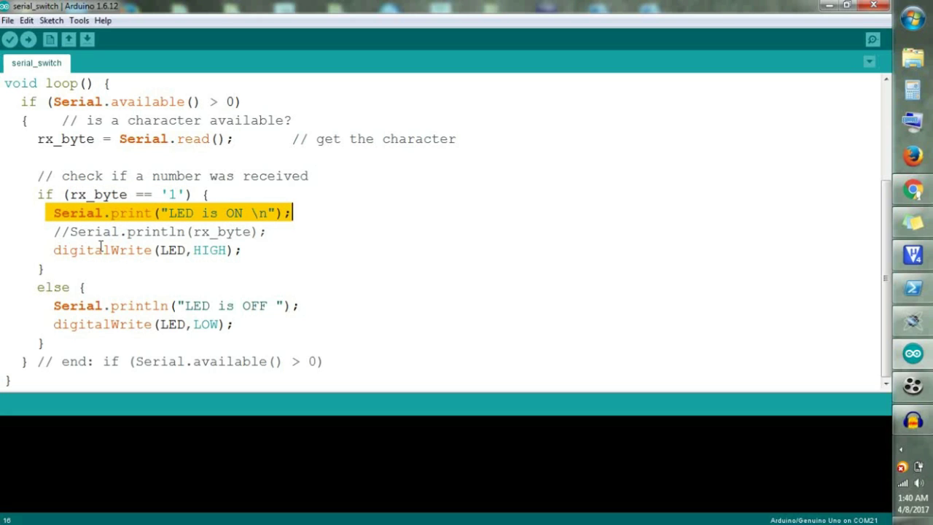
left_click_drag(56, 250, 153, 250)
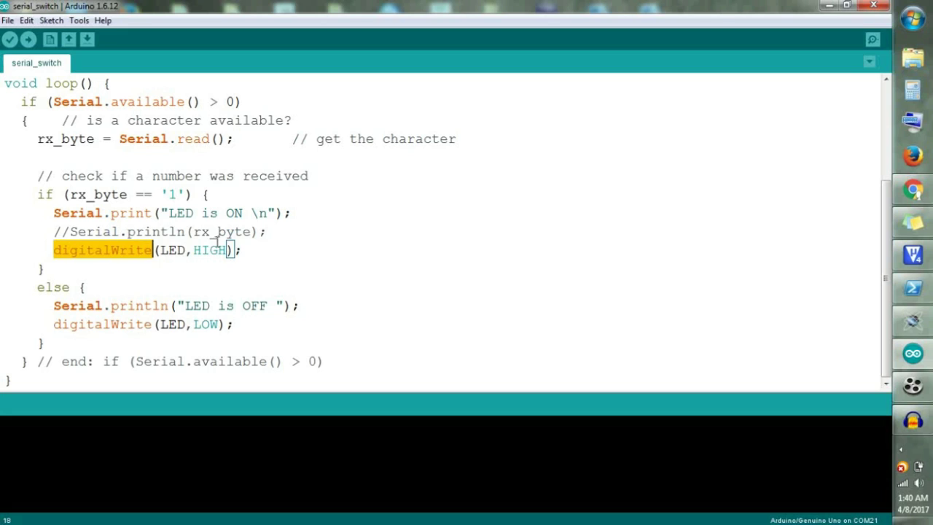
left_click(283, 248)
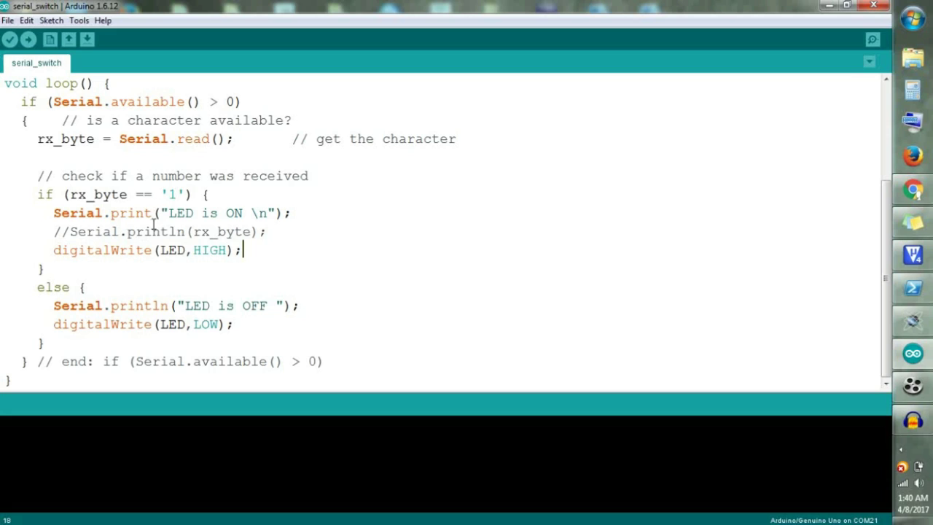
left_click_drag(161, 194, 191, 194)
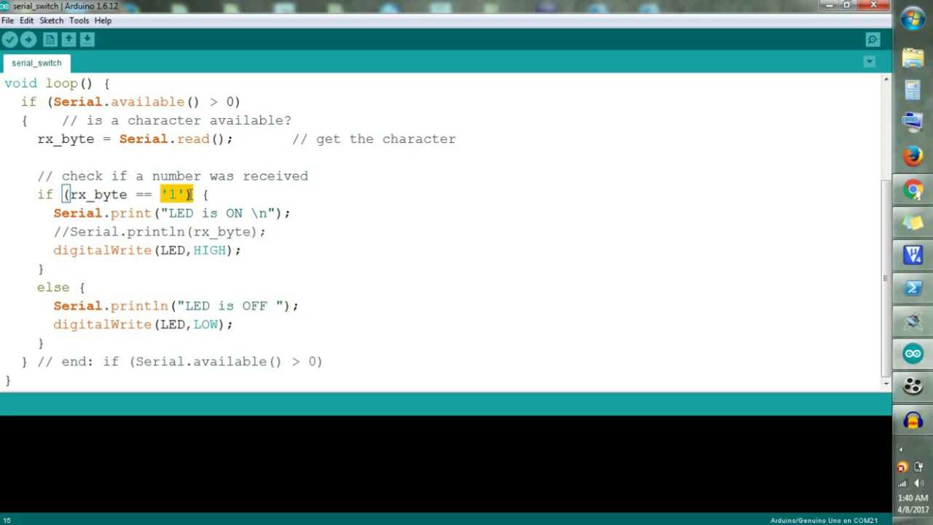
left_click(191, 194)
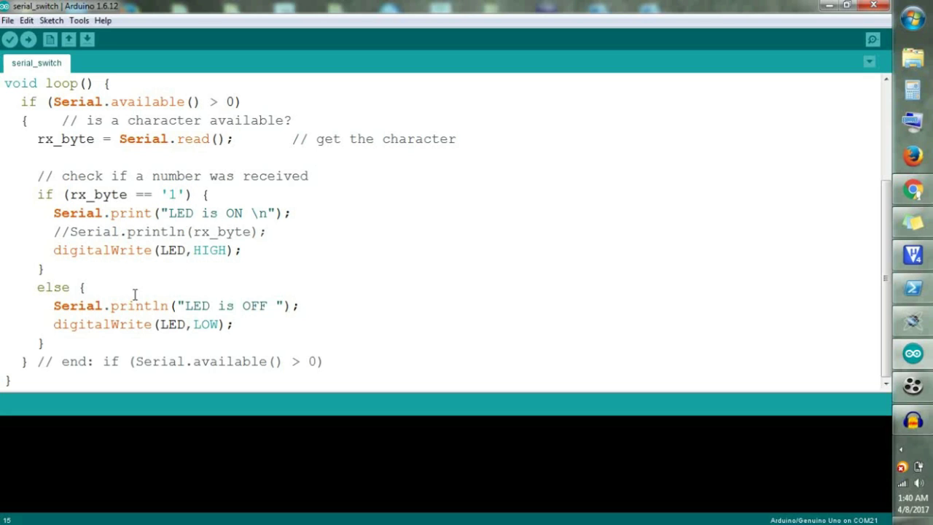
left_click(79, 287)
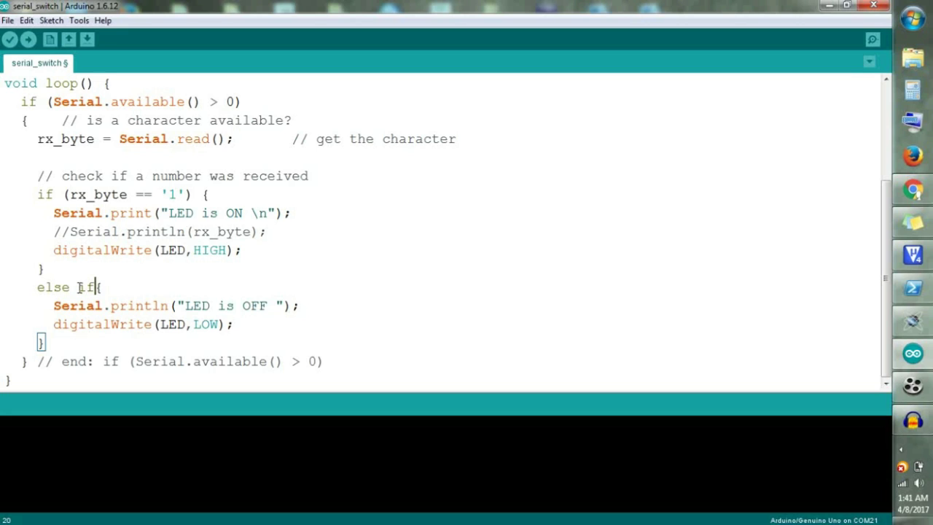
key("BackSpace")
scroll(145, 277, "up", 3)
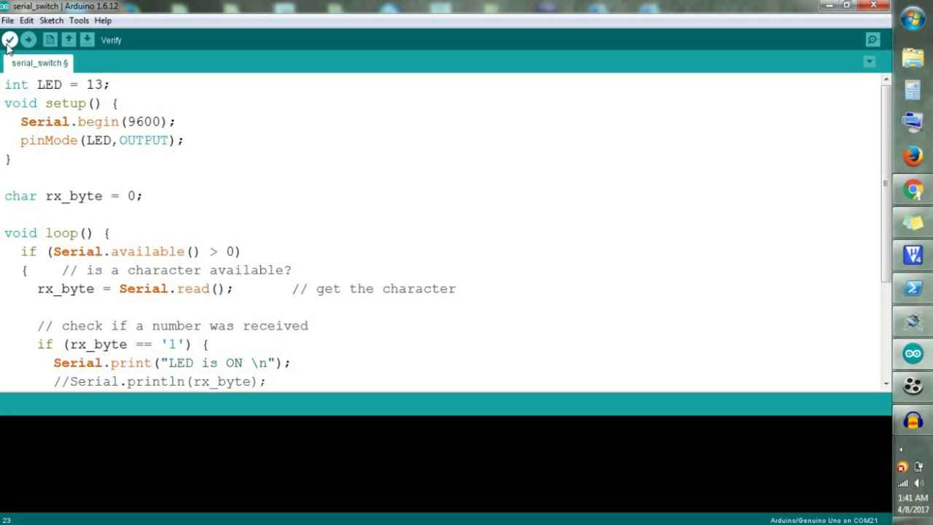
Step: Verify the serial_switch sketch and choose Arduino/Genuino Uno as the board
left_click(9, 39)
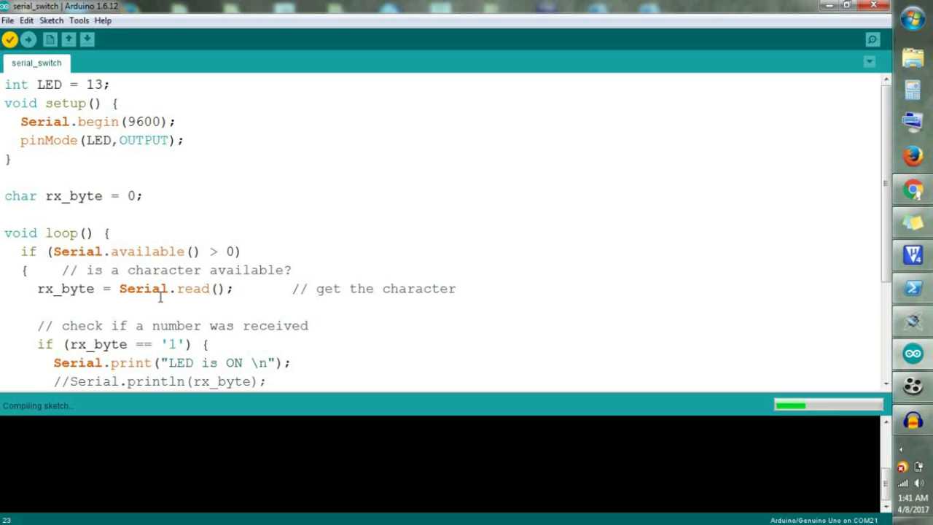
left_click(79, 20)
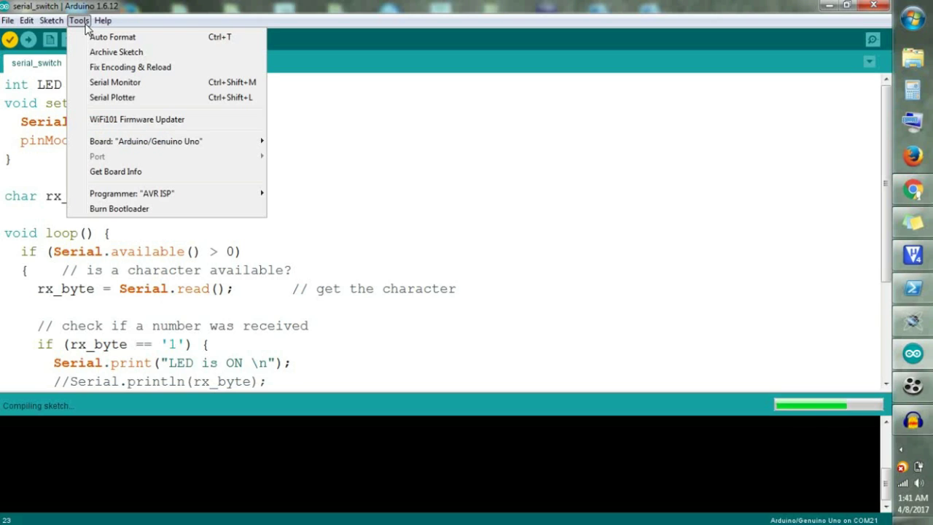
mouse_move(127, 144)
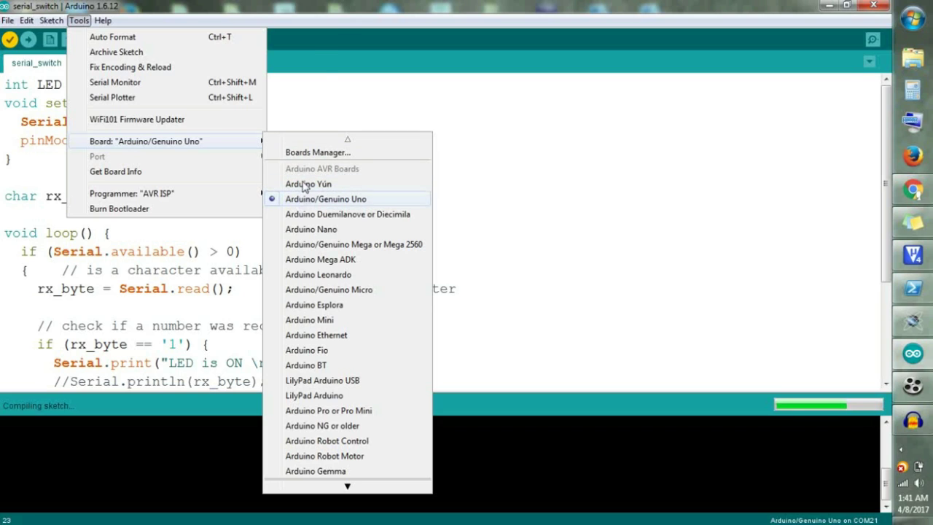
left_click(321, 199)
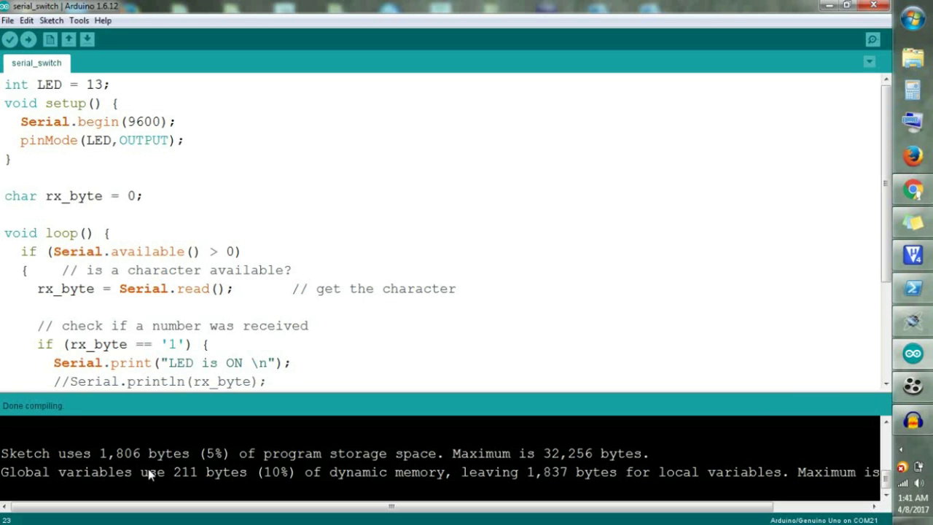
Step: Enable verbose output during compilation in the preferences
mouse_move(306, 508)
left_mouse_down()
mouse_move(485, 508)
mouse_move(206, 507)
left_mouse_up()
left_click(7, 22)
left_click(35, 204)
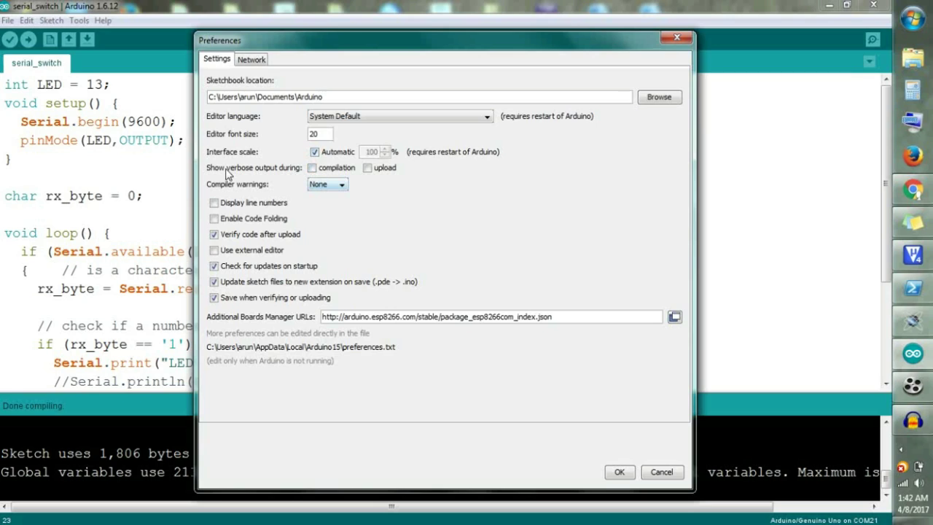
left_click(313, 168)
left_click(618, 472)
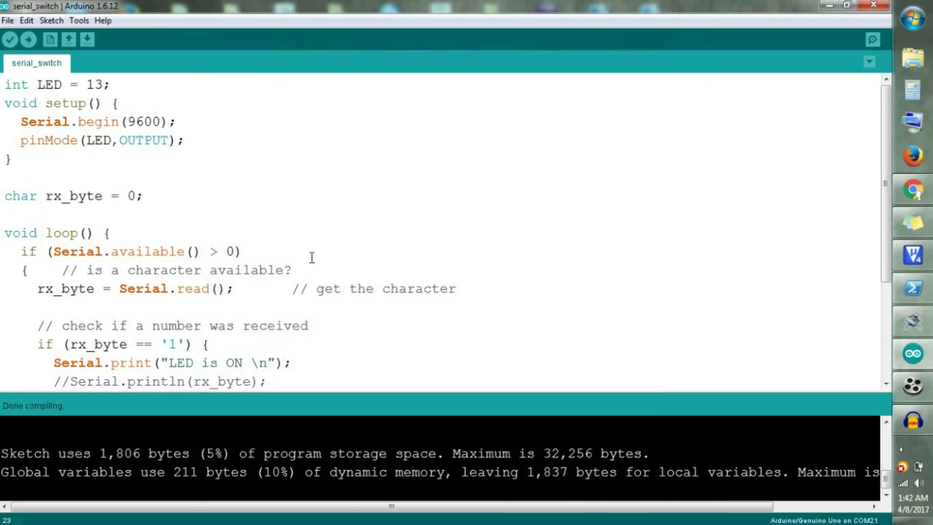
Step: Recompile the sketch and select the full path of serial_switch.ino.hex in the compiler output
left_click(9, 40)
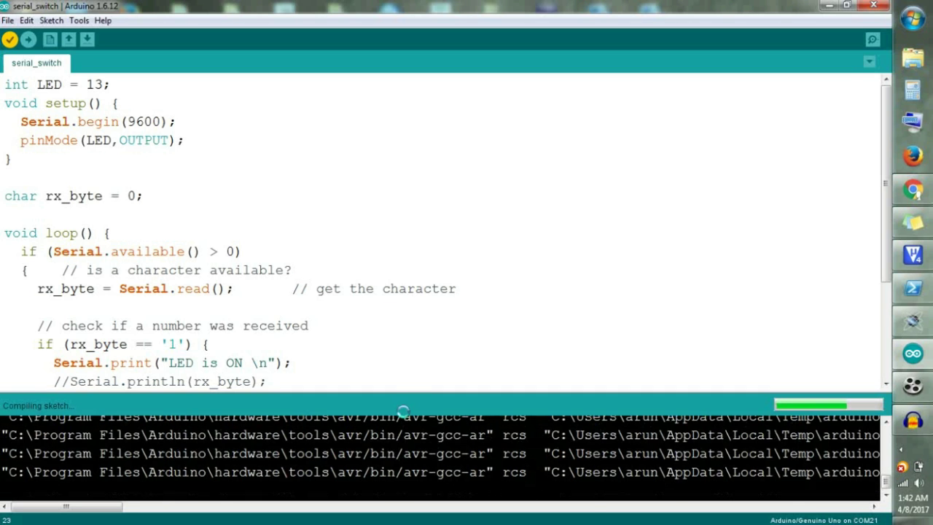
left_click_drag(410, 388, 423, 226)
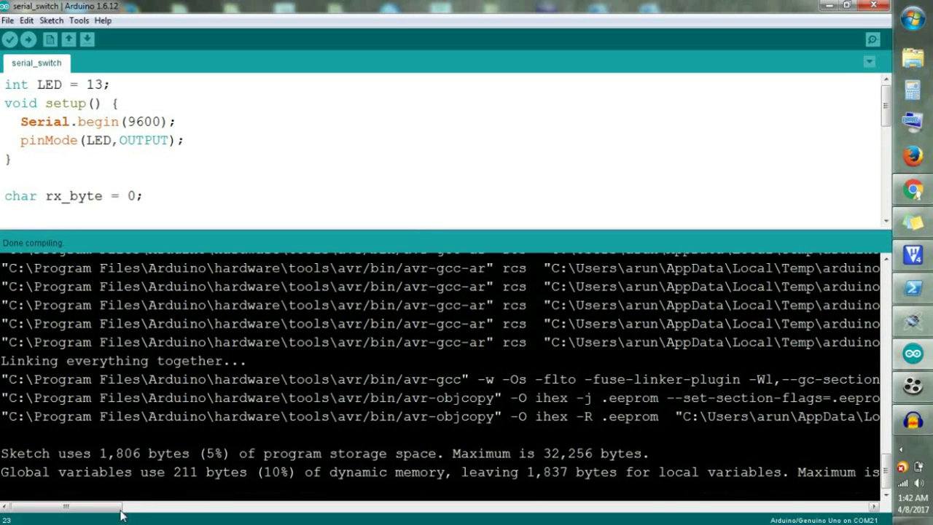
mouse_move(104, 506)
left_mouse_down()
mouse_move(240, 508)
mouse_move(103, 507)
left_mouse_up()
left_click_drag(84, 507, 242, 507)
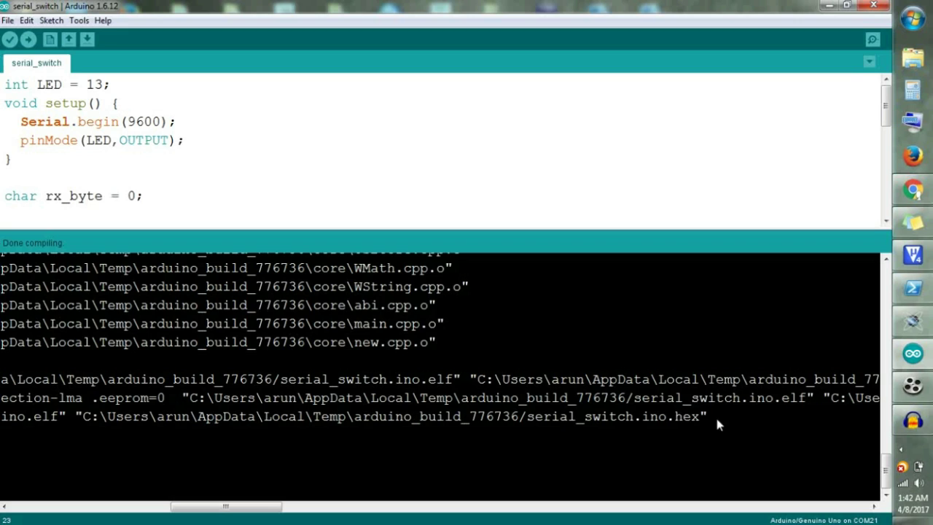
left_click_drag(698, 417, 85, 422)
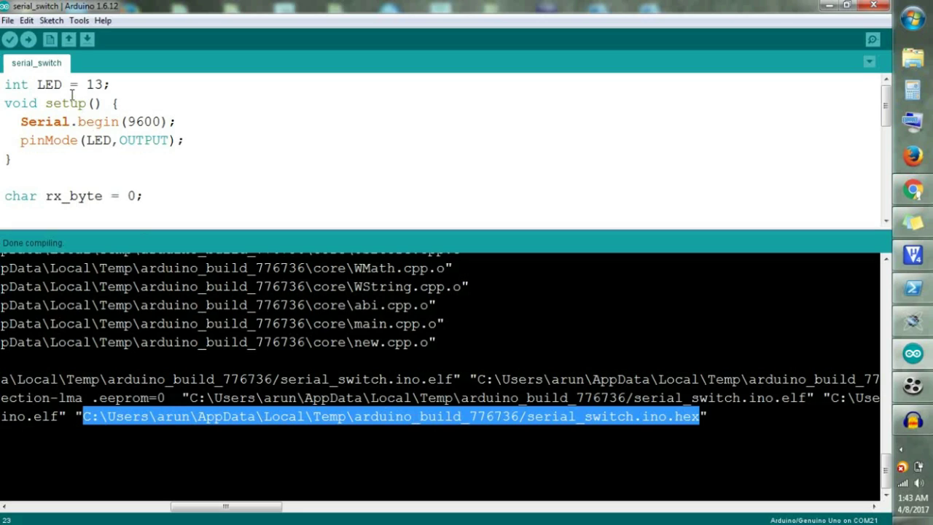
left_click(161, 161)
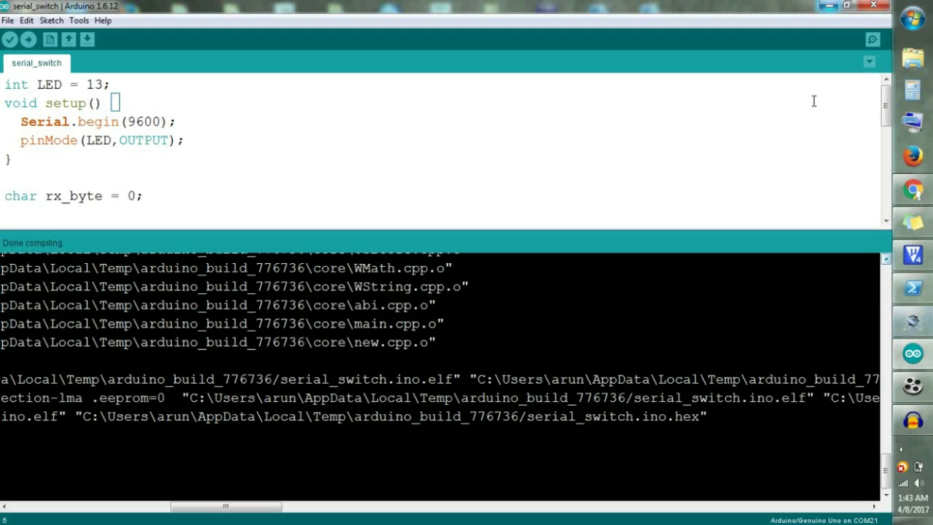
Step: Switch to the arduino_virtual schematic in Proteus and delete the entire existing circuit
left_click(829, 6)
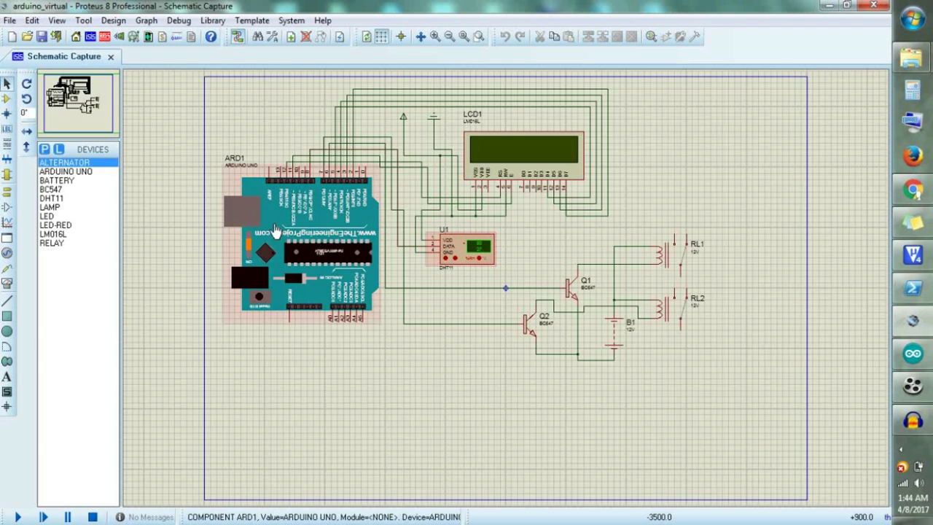
scroll(371, 247, "up", 4)
scroll(353, 234, "down", 3)
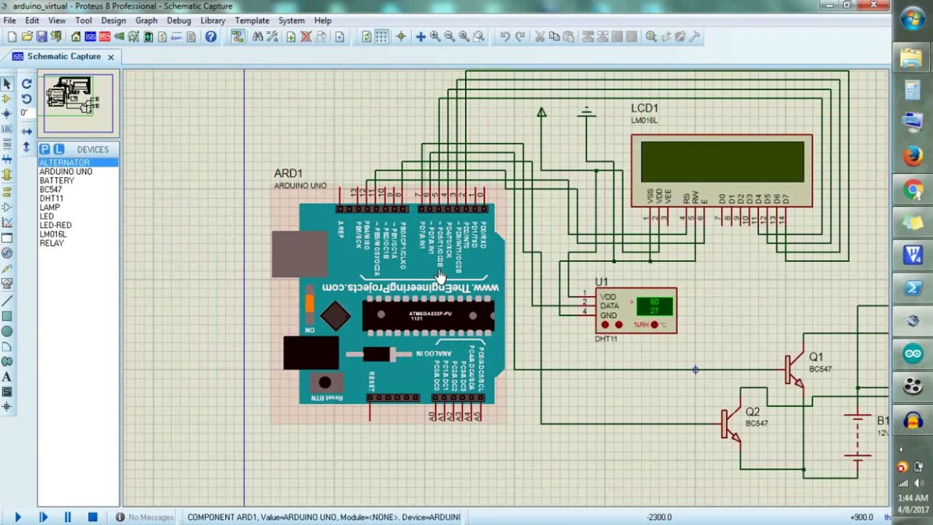
left_click(434, 305)
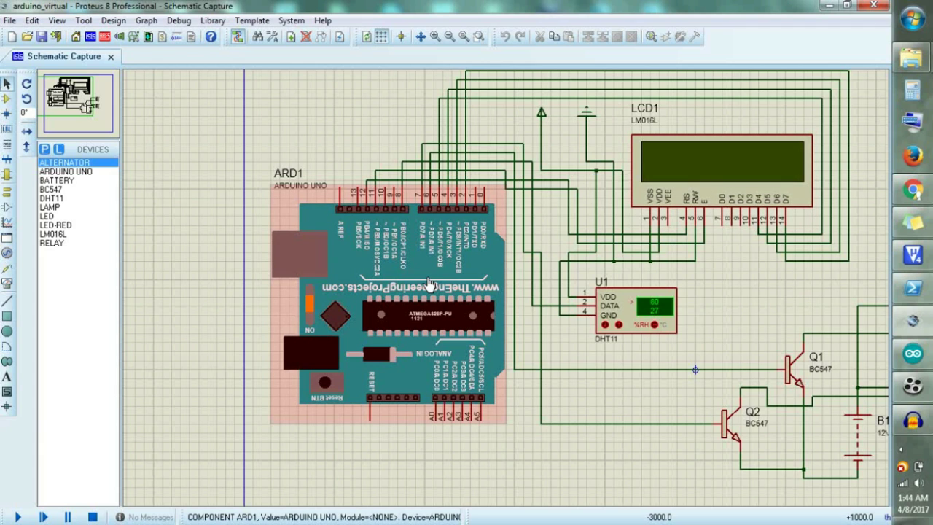
left_click(528, 271)
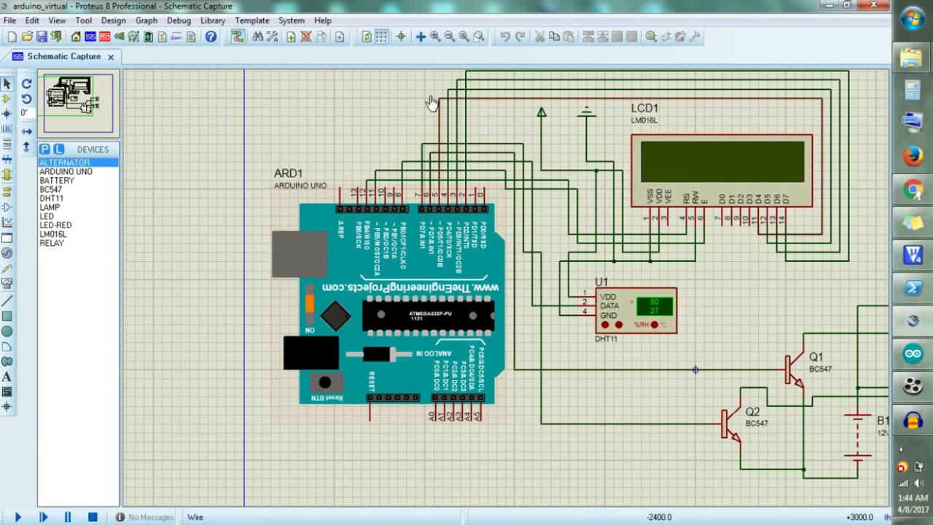
left_click_drag(255, 82, 834, 472)
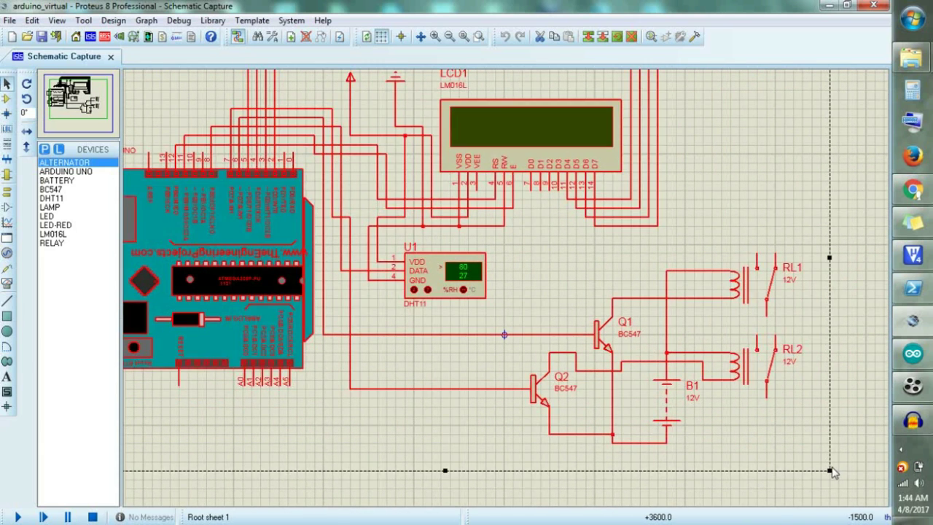
key("Delete")
Step: Place an ARDUINO UNO component near the centre of the empty schematic sheet
mouse_move(85, 108)
left_mouse_down()
mouse_move(75, 113)
mouse_move(75, 100)
mouse_move(37, 131)
mouse_move(75, 100)
mouse_move(83, 109)
left_mouse_up()
left_click(69, 171)
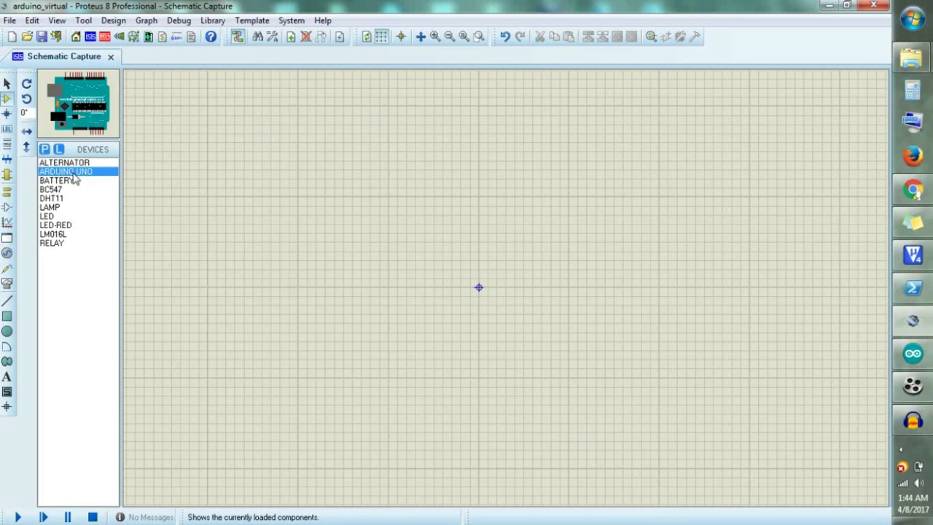
left_click(377, 231)
left_click(499, 321)
scroll(410, 164, "up", 2)
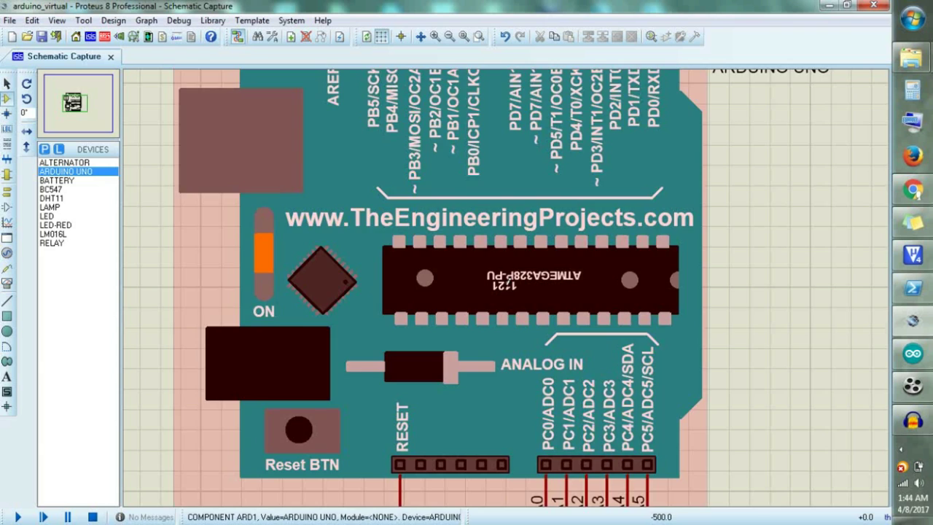
Step: Switch to the arduino day folder in Windows Explorer and select the ArduinoTEP.IDX and ArduinoTEP.LIB files
scroll(410, 165, "down", 1)
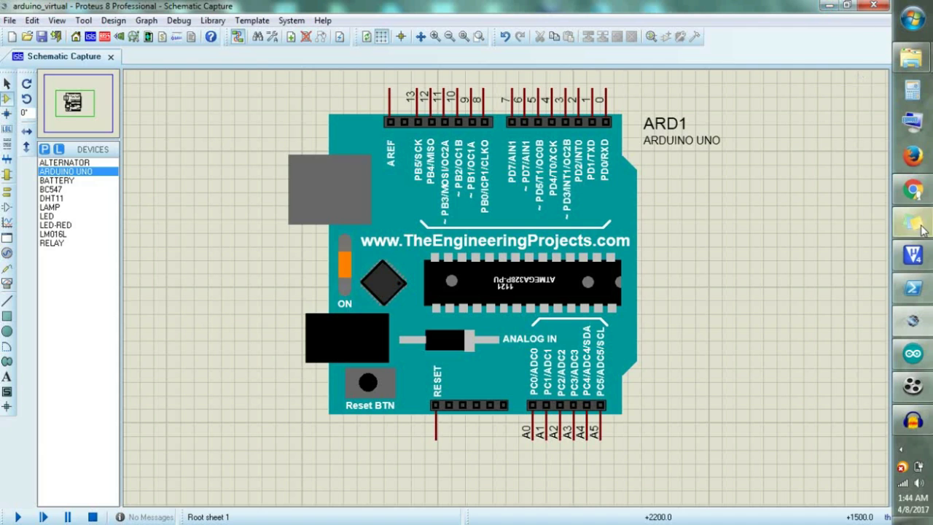
mouse_move(924, 230)
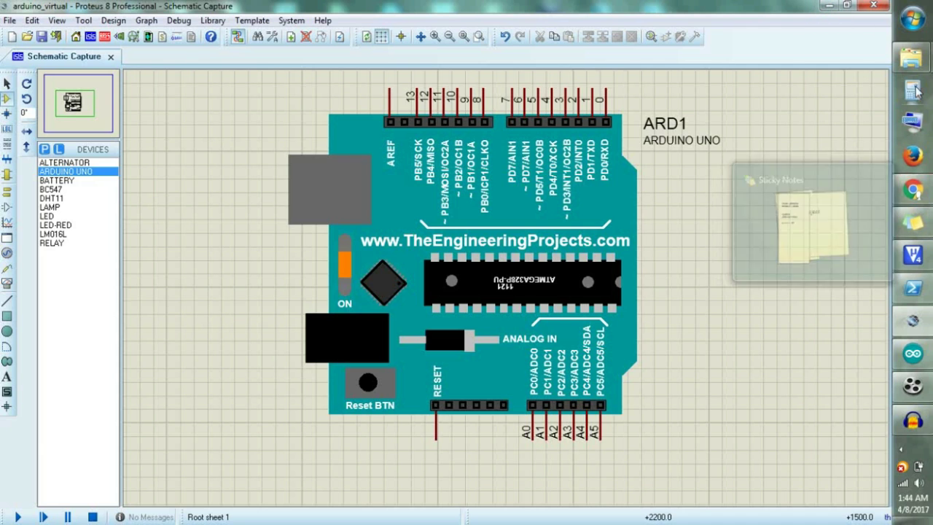
mouse_move(912, 60)
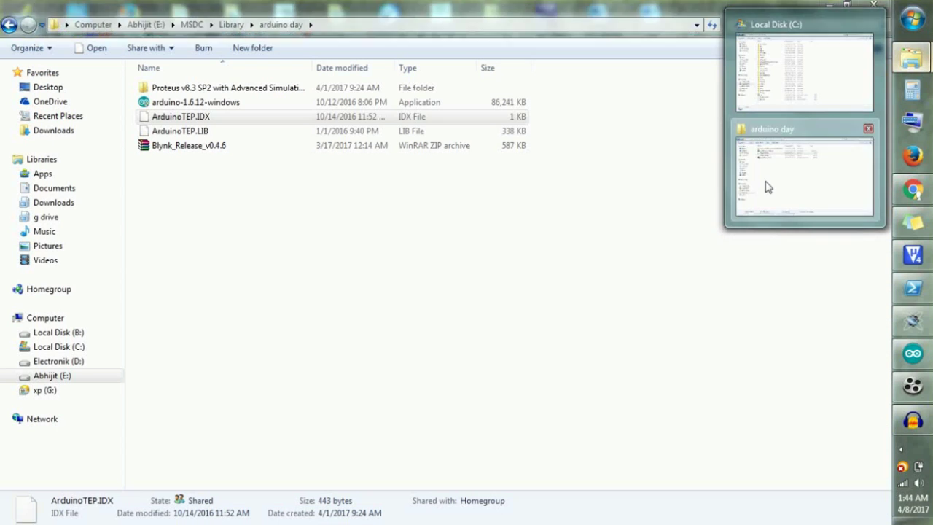
left_click(767, 185)
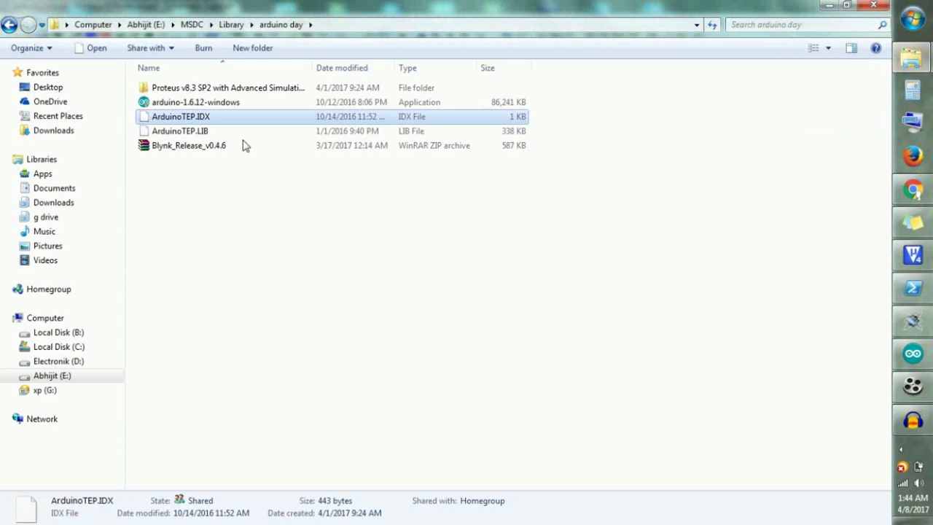
left_click(204, 135, "ctrl")
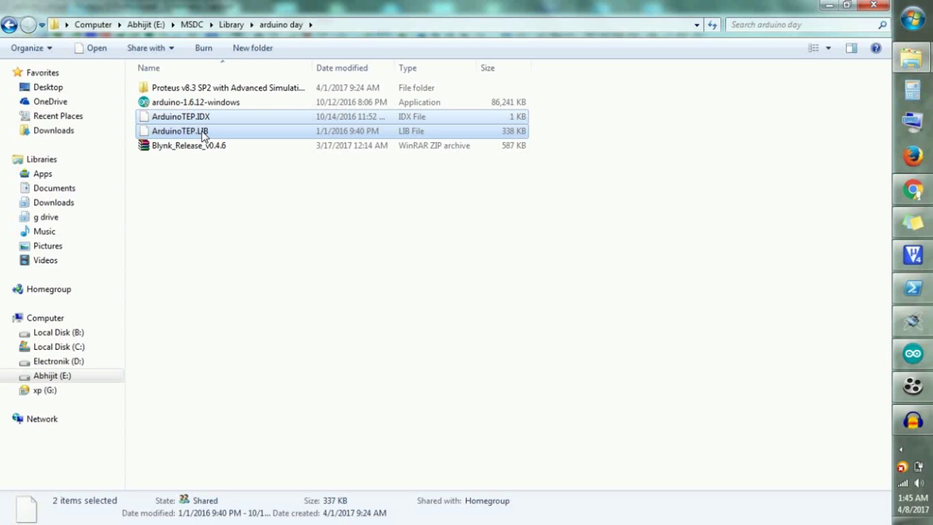
Step: Open the LIBRARY folder of Proteus 8 Professional, inside Labcenter Electronics in Program Files on drive C
mouse_move(910, 58)
left_click(802, 59)
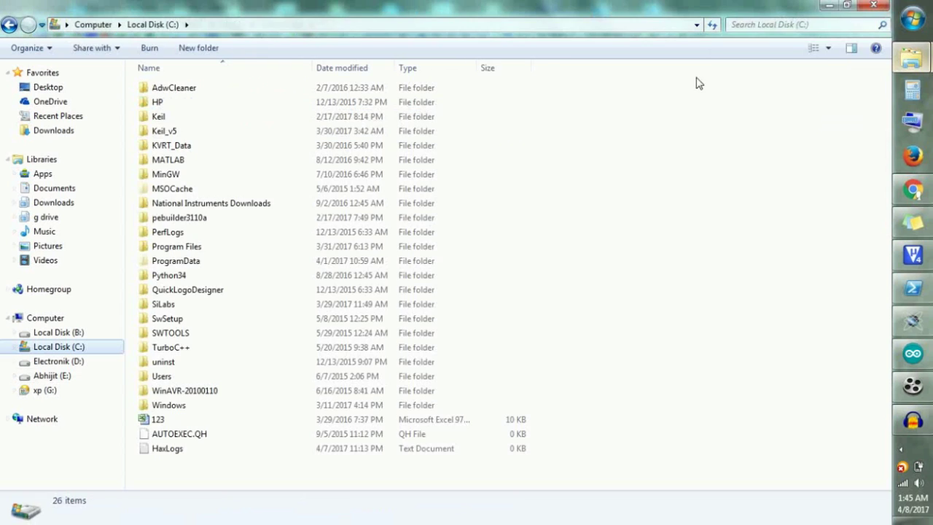
double_click(215, 249)
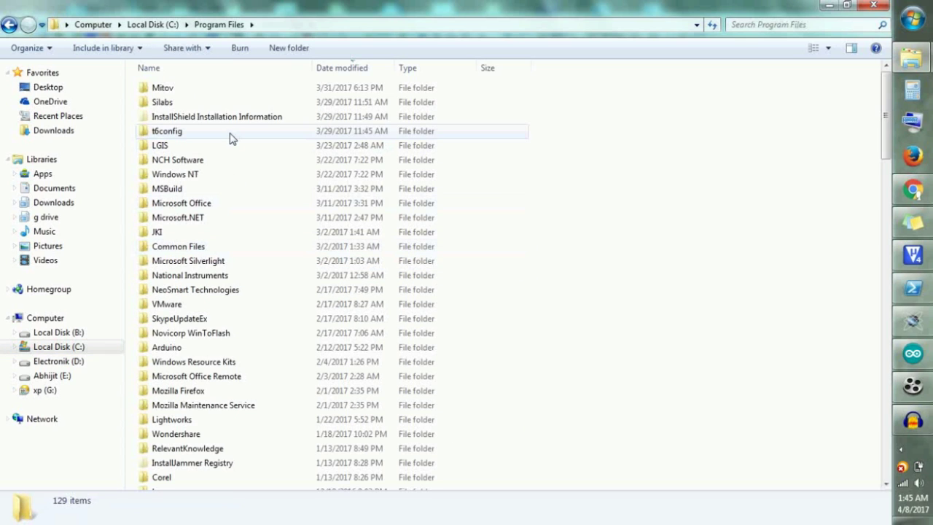
left_click(230, 137)
type("lab")
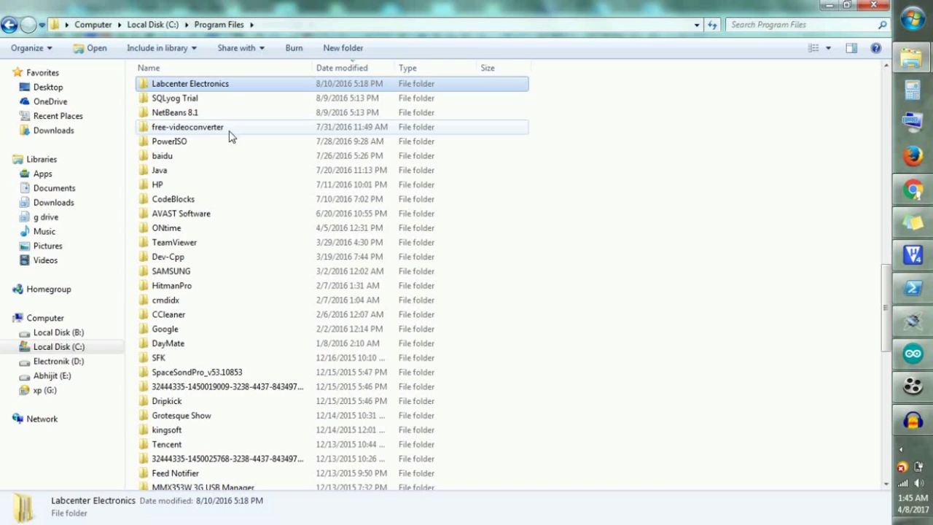
key("Return")
key("Down")
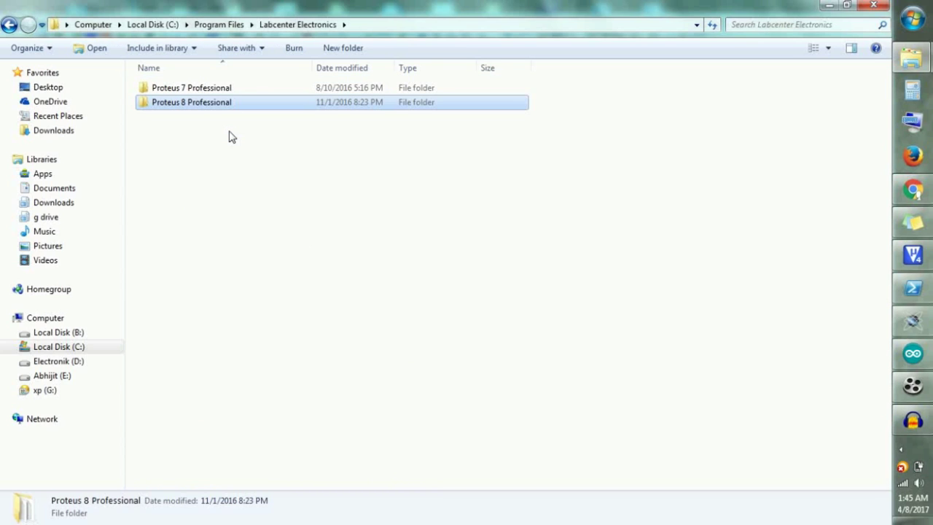
key("Return")
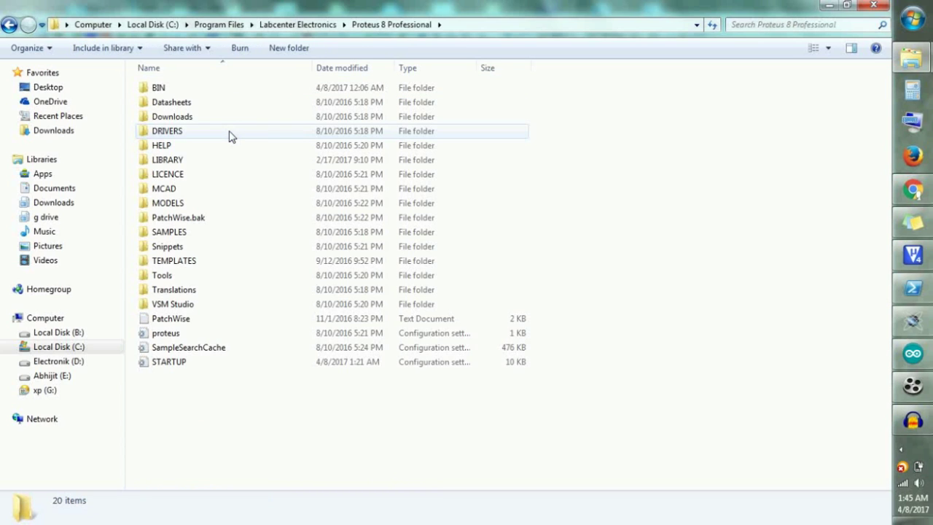
key("Down")
key("Down")
key("Down")
key("Down")
key("Down")
key("Return")
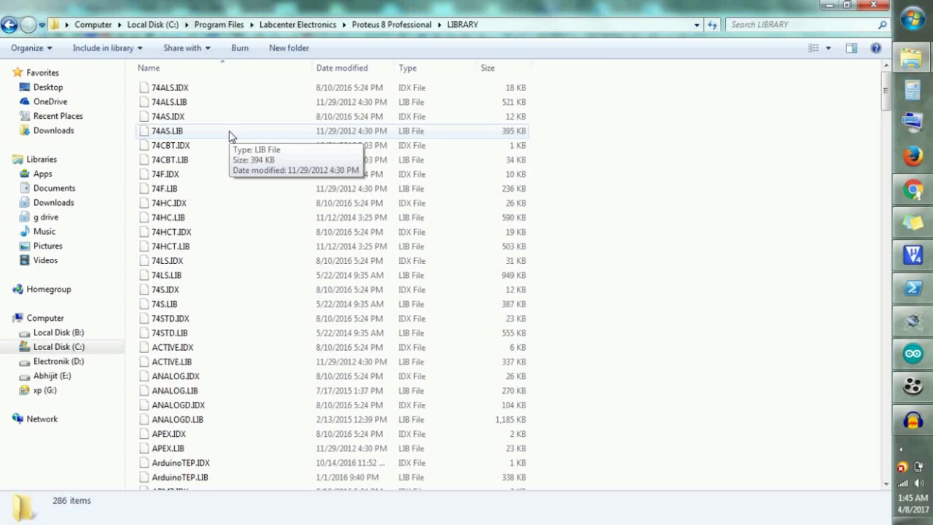
Step: Locate and select ArduinoTEP.IDX and ArduinoTEP.LIB in the Proteus LIBRARY folder, and close that folder window
type("ar")
key("Down")
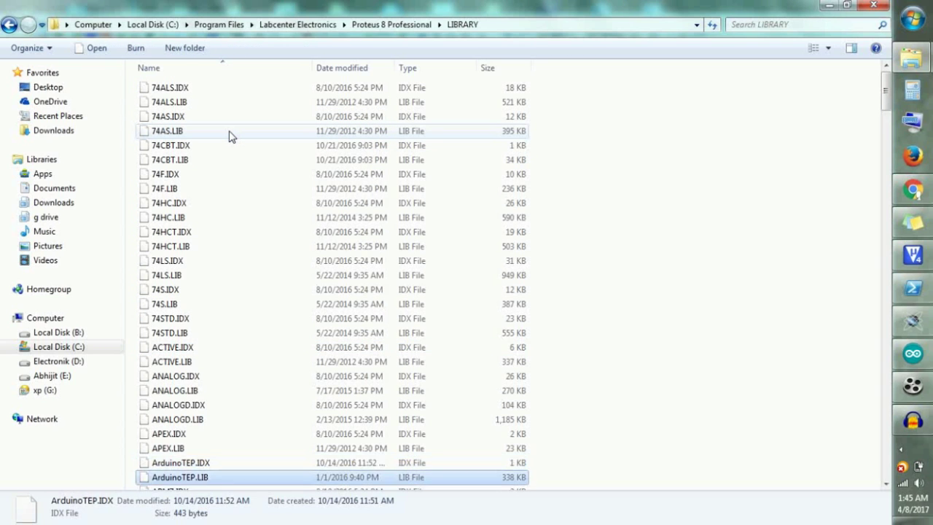
key("Up")
key("Down")
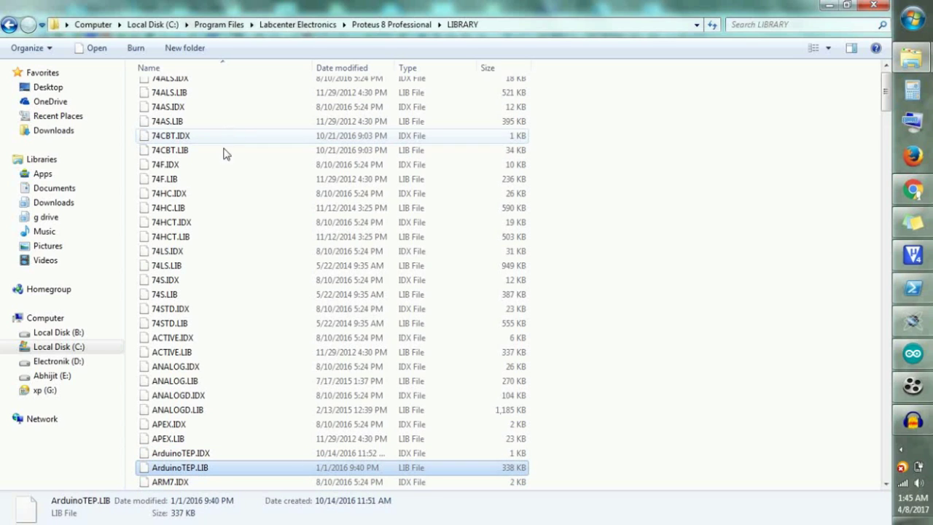
left_click(205, 454)
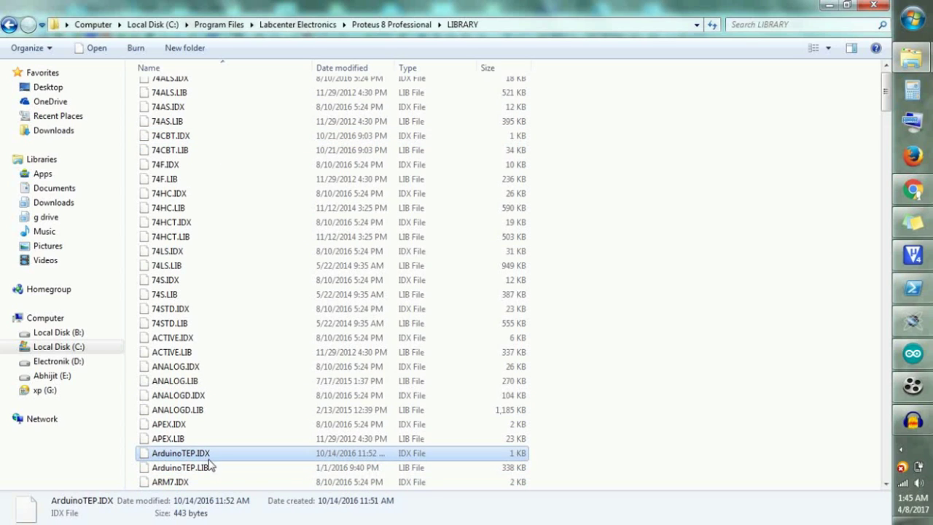
left_click(256, 466, "ctrl")
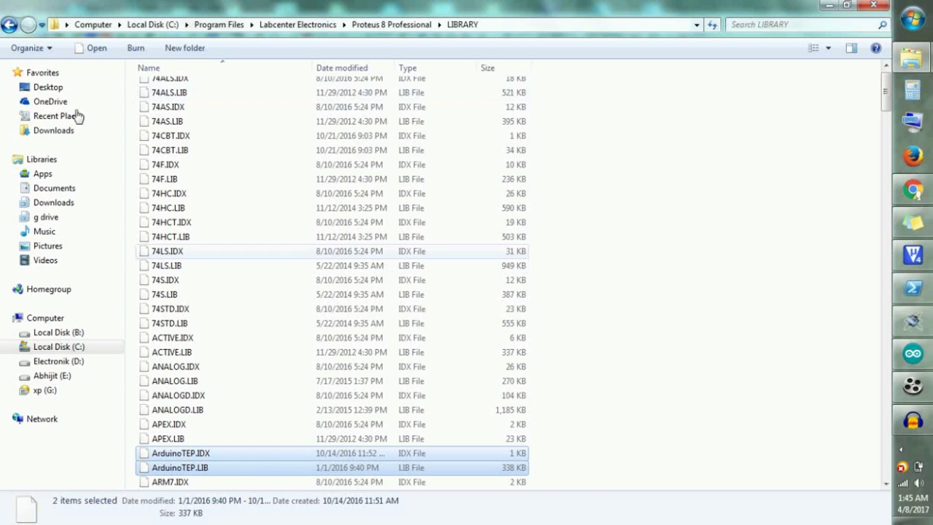
left_click(875, 7)
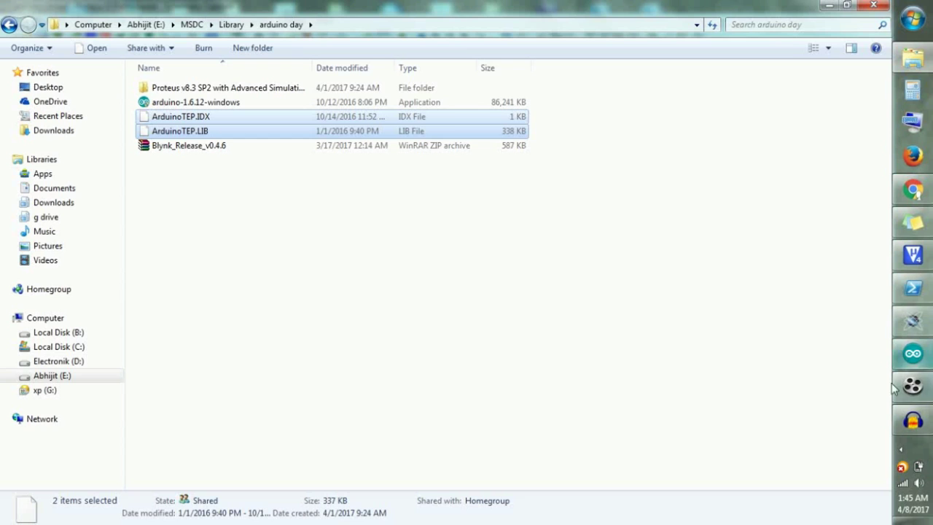
Step: Switch back to the arduino_virtual schematic in Proteus and delete the Arduino Uno from the sheet
left_click(910, 329)
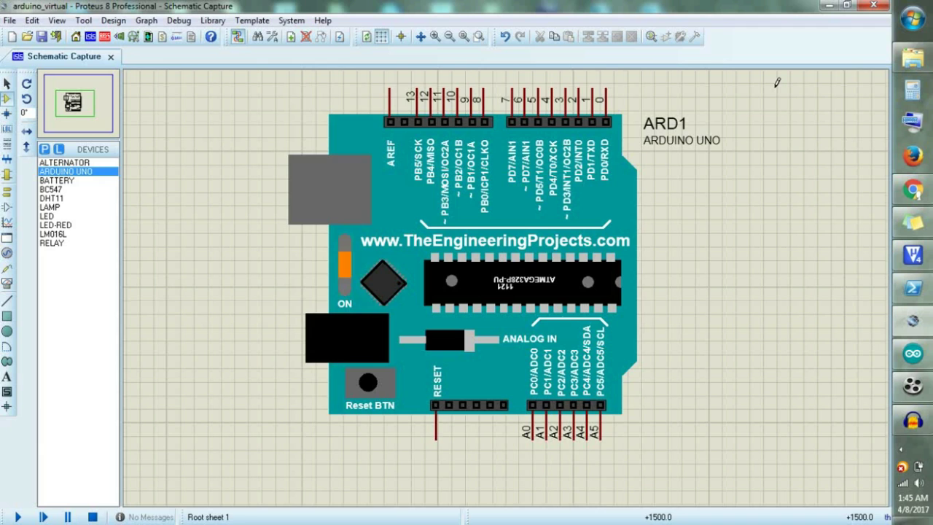
left_click(536, 197)
key("Delete")
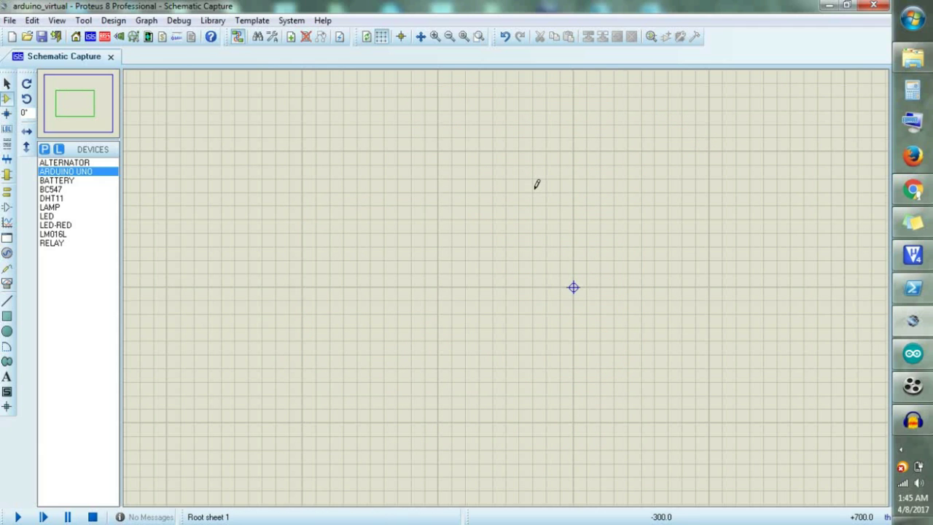
Step: Search the device library for arduino and pick the ARDUINO UNO part from the 74CBT library
left_click(8, 102)
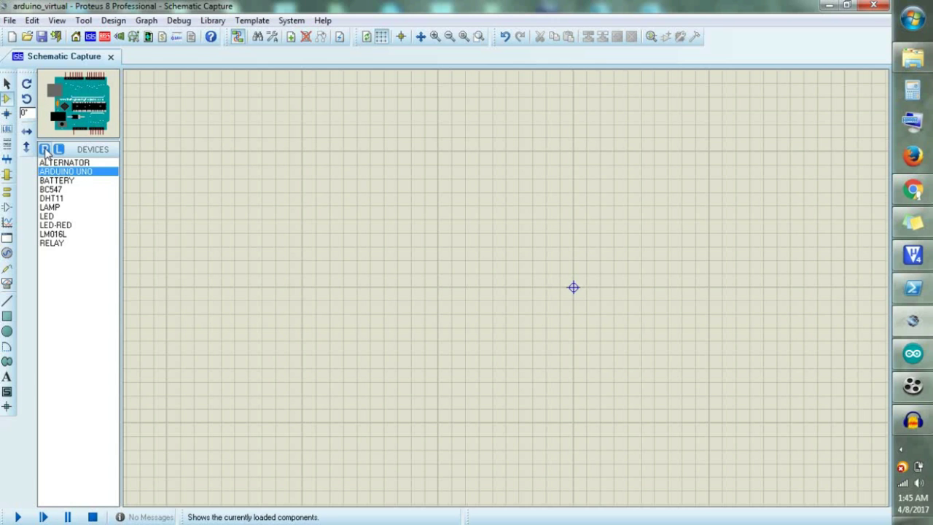
left_click(44, 149)
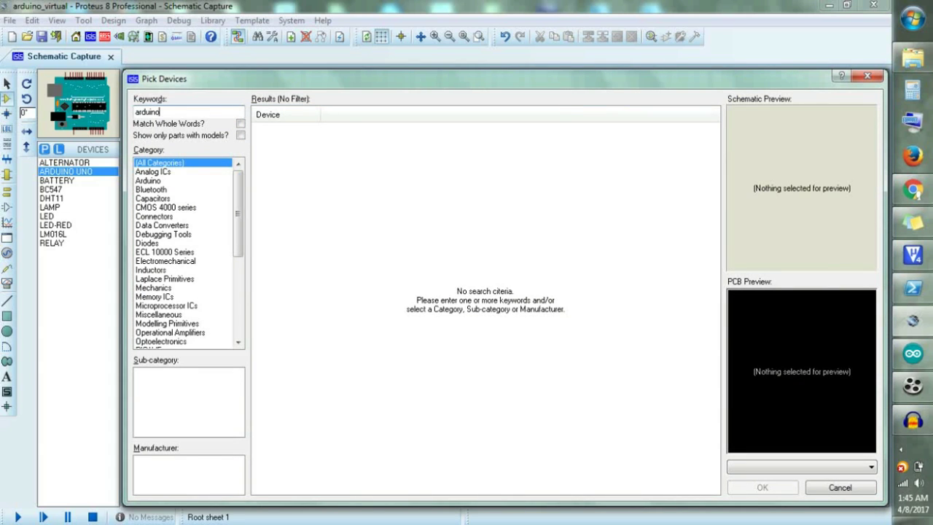
key("Down")
key("Down")
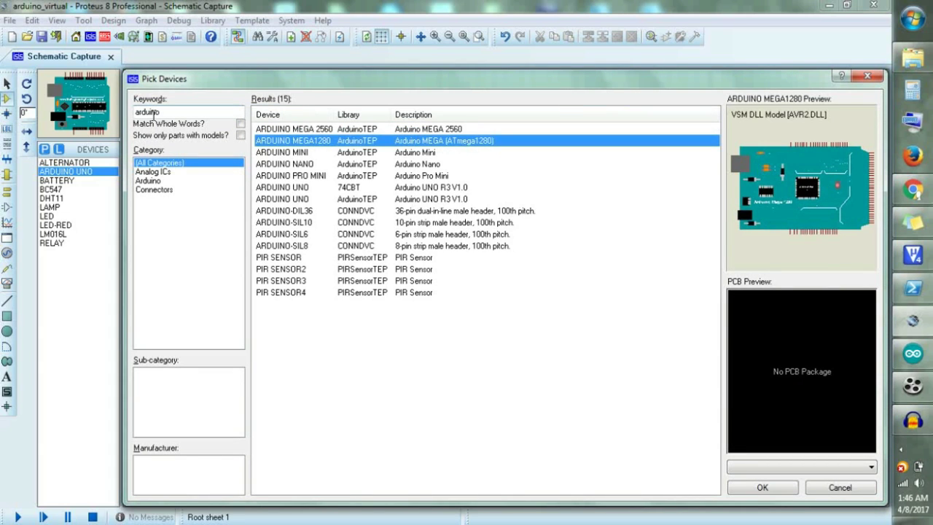
key("Down")
key("Down")
key("Down")
key("Down")
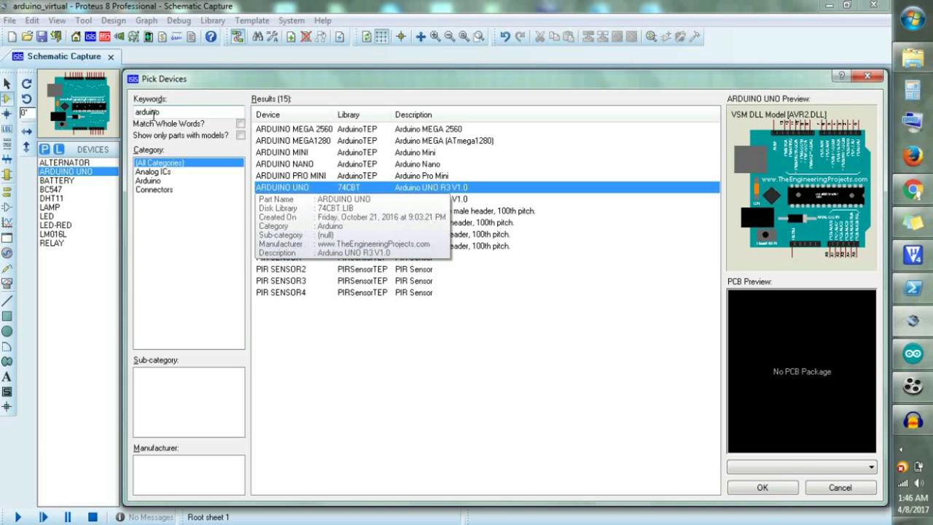
key("Return")
Step: Place the picked Arduino Uno near the centre of the schematic sheet
left_click(383, 171)
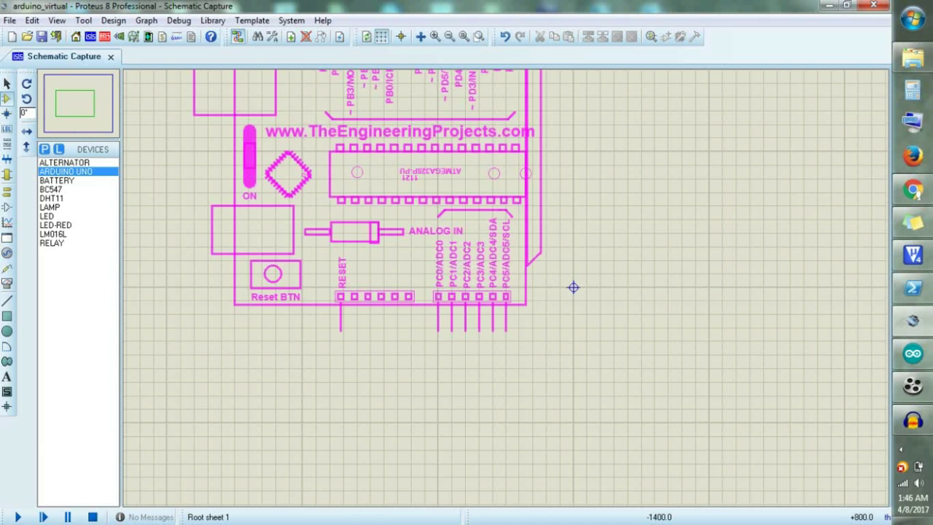
scroll(574, 288, "down", 3)
left_click(573, 287)
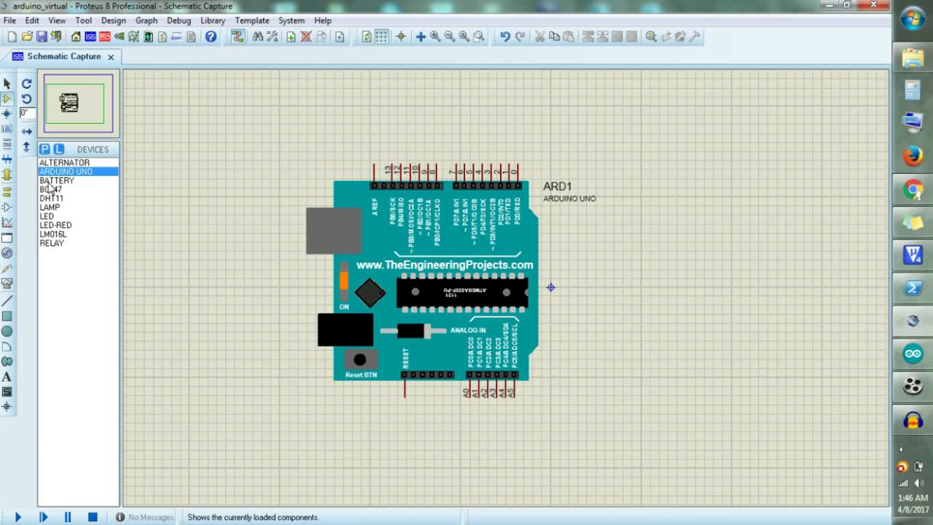
Step: Search the device library for led, pick LED-BLUE and place it to the right of the Arduino Uno
left_click(44, 151)
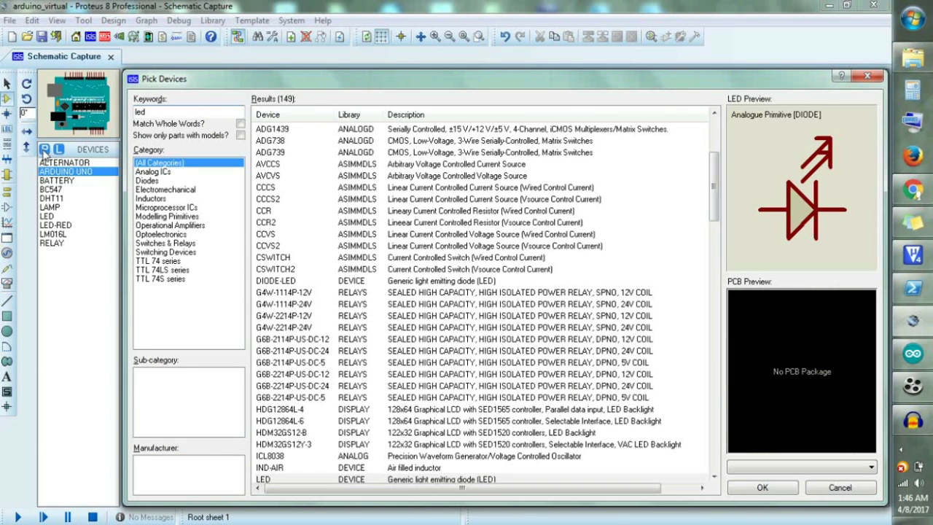
key("Down")
key("Down")
key("Down")
key("Down")
key("Down")
key("Down")
key("Down")
key("Down")
key("Down")
key("Down")
key("Up")
key("Up")
key("Up")
key("Down")
key("Up")
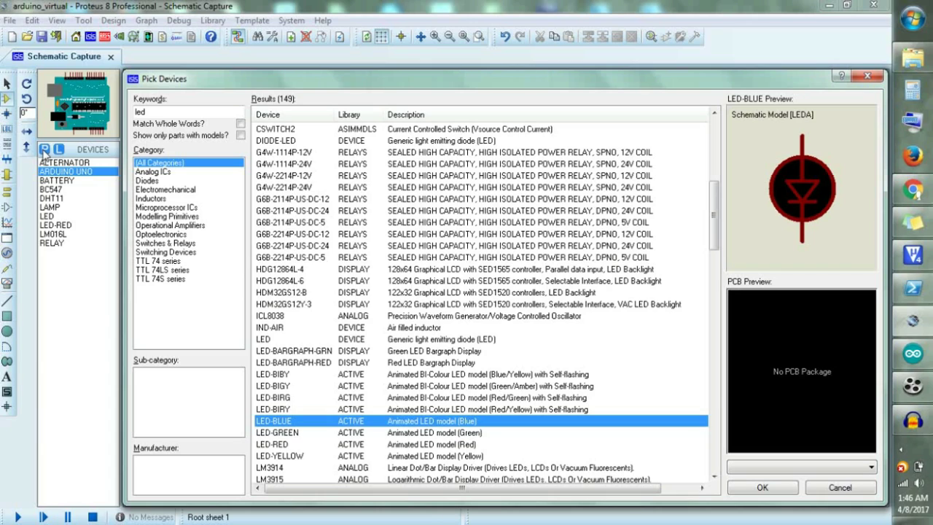
key("Down")
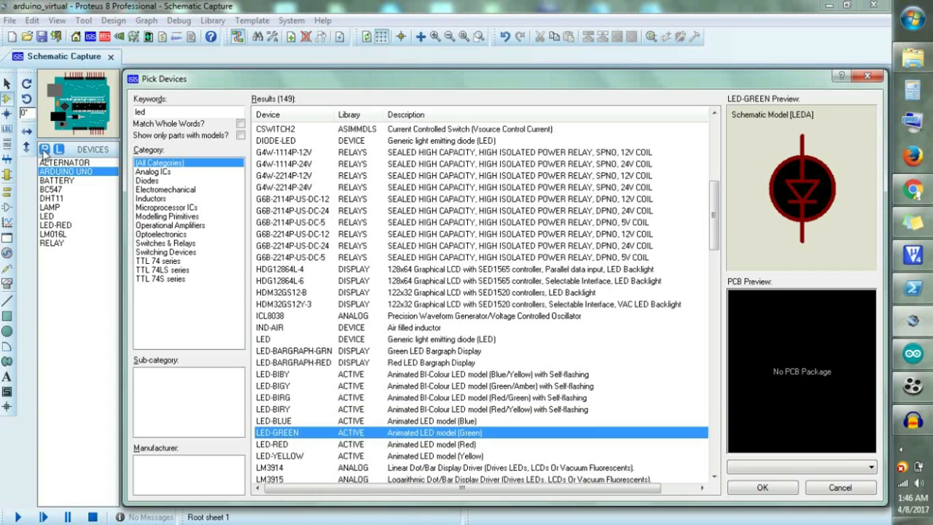
key("Down")
key("Down")
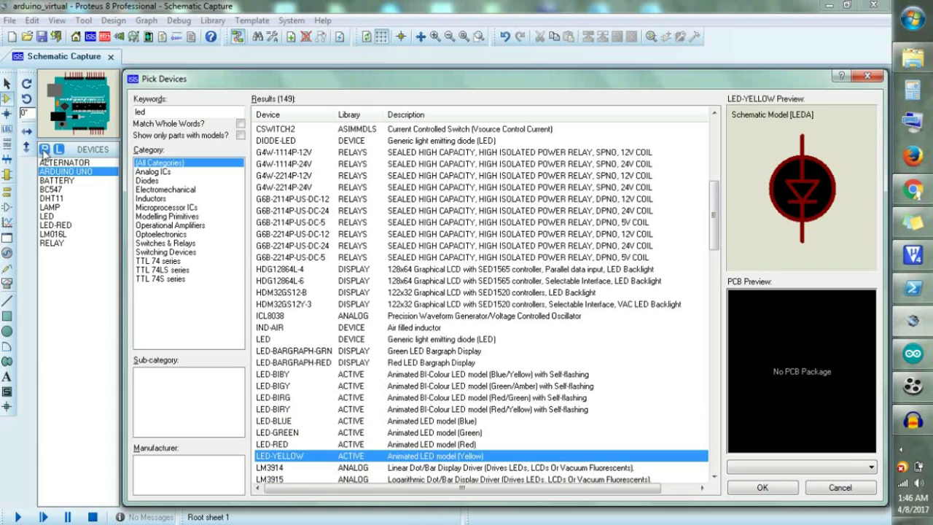
key("Up")
key("Up")
key("Down")
key("Up")
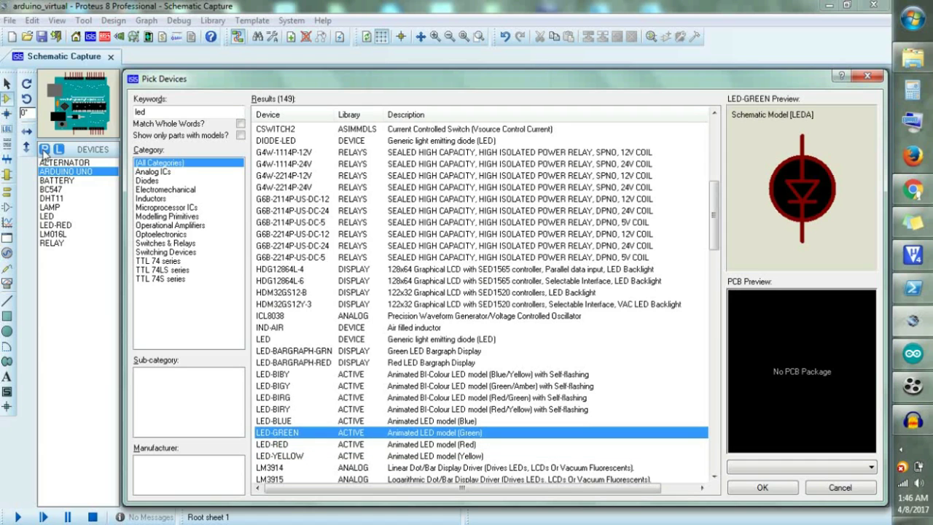
key("Up")
key("Return")
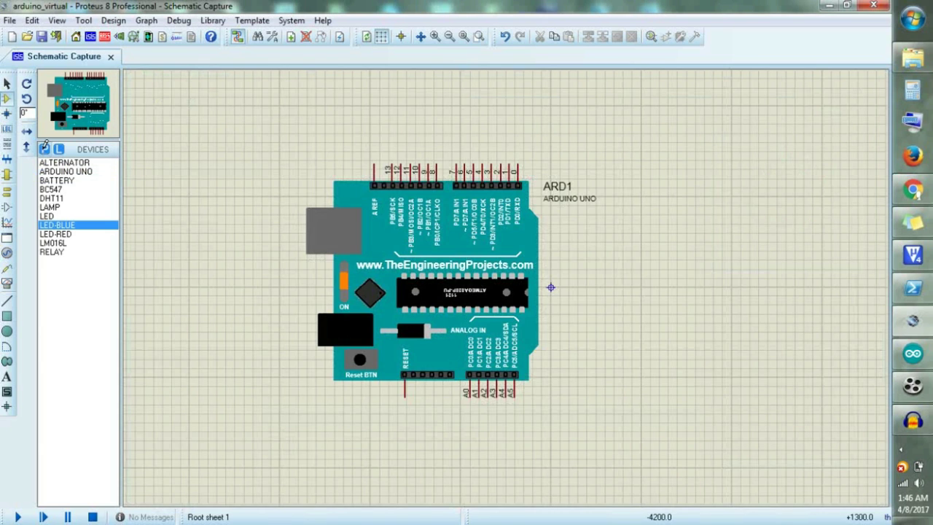
left_click(701, 196)
left_click(704, 213)
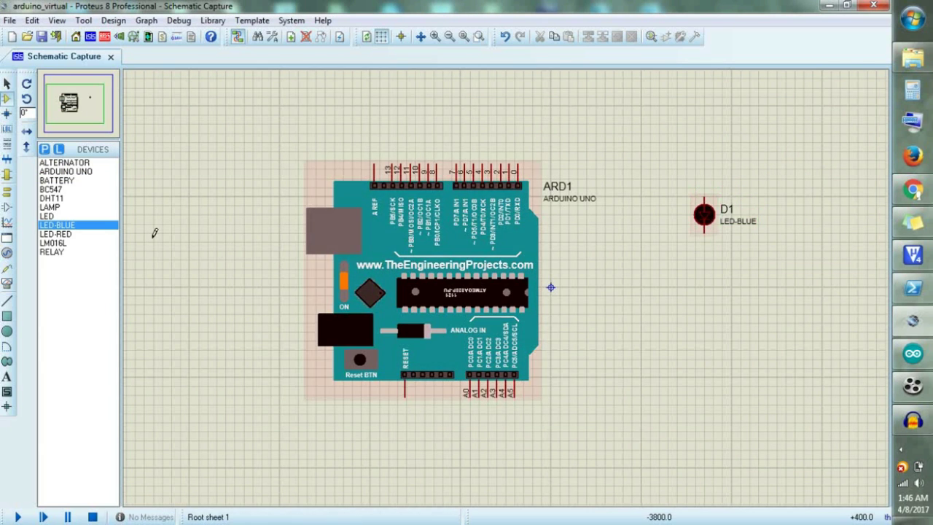
Step: Wire pin 13 of the Arduino Uno to the upper terminal of the blue LED
left_click(393, 160)
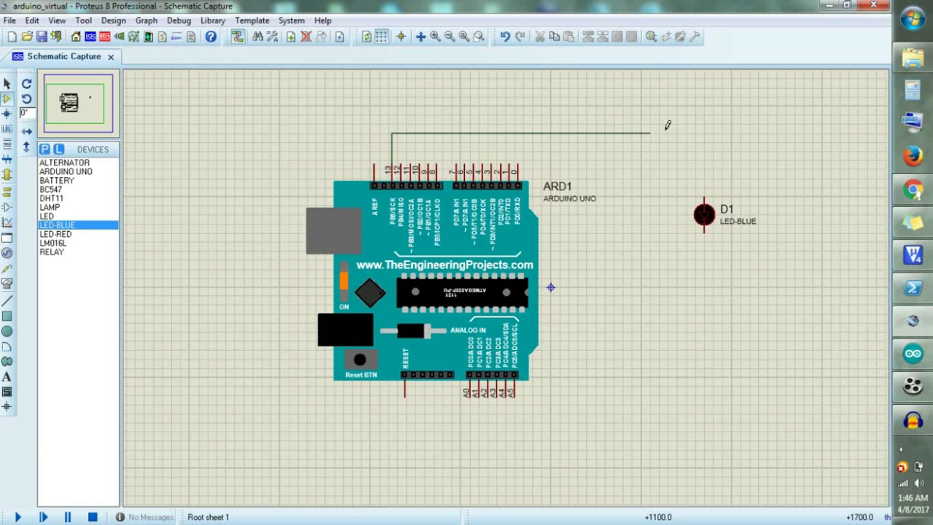
left_click(706, 189)
left_click(703, 195)
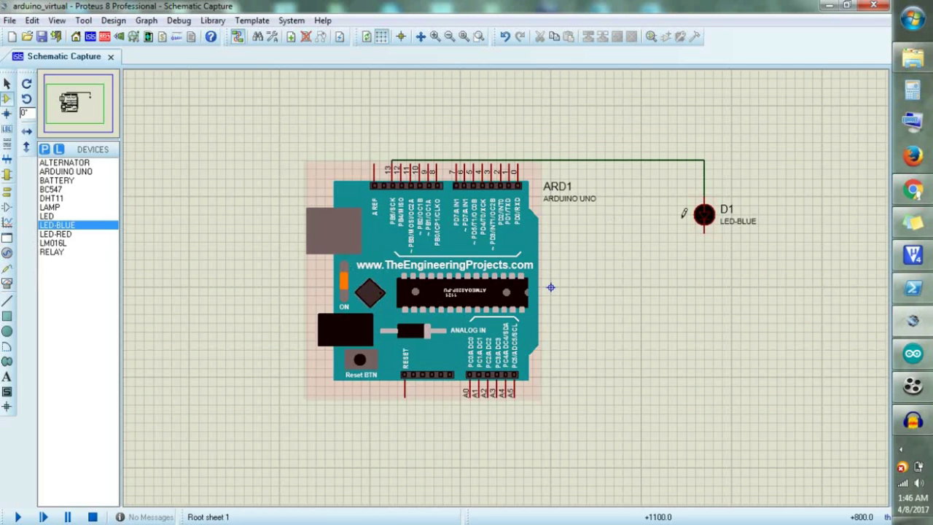
Step: Place a GROUND terminal below the blue LED and wire it to the LED's lower terminal
left_click(7, 194)
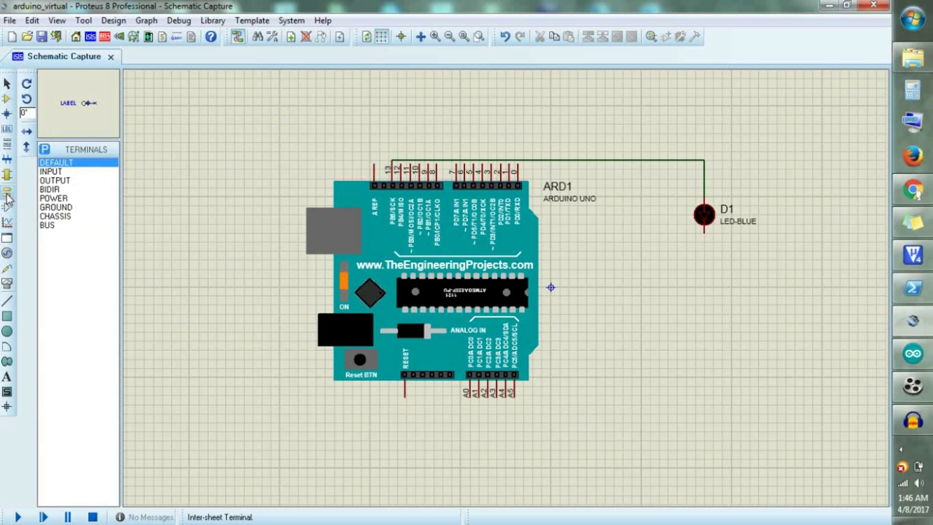
left_click(57, 208)
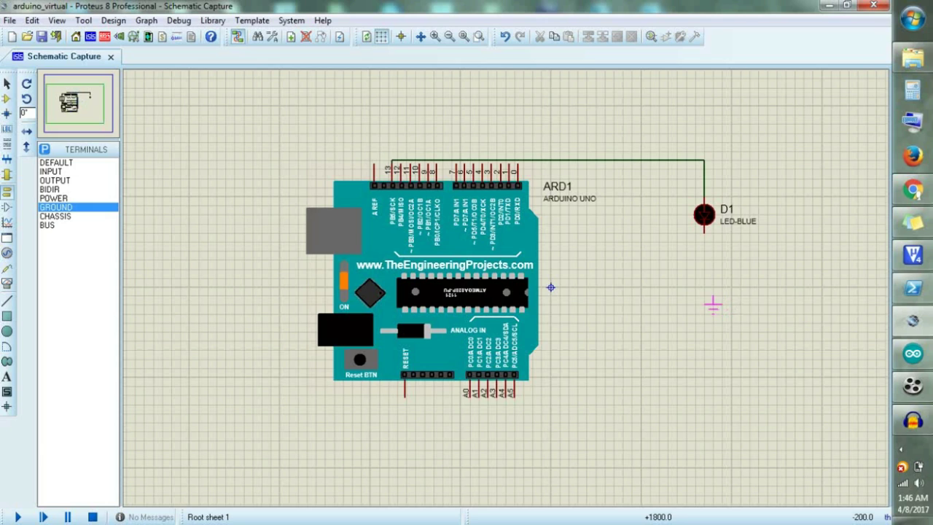
left_click(704, 306)
left_click(704, 295)
left_click(705, 228)
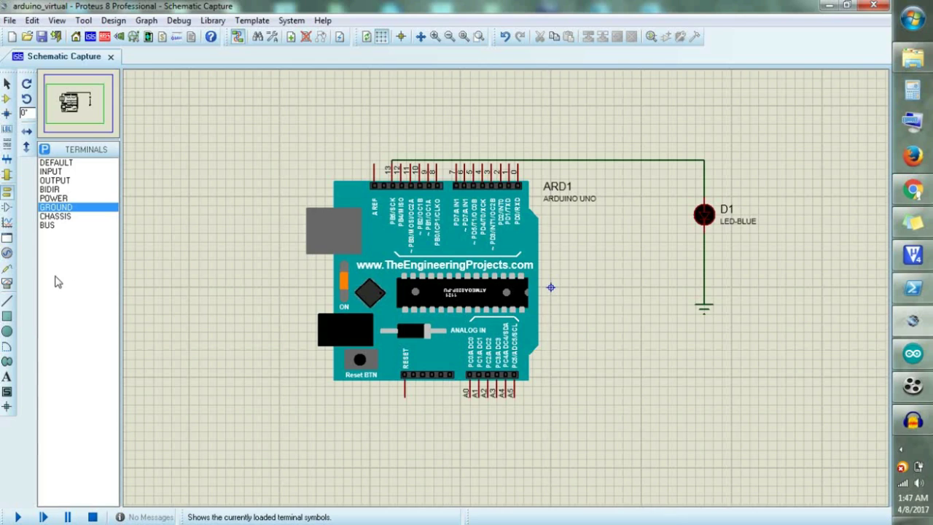
Step: Place a VIRTUAL TERMINAL instrument below the LED's ground symbol
left_click(8, 285)
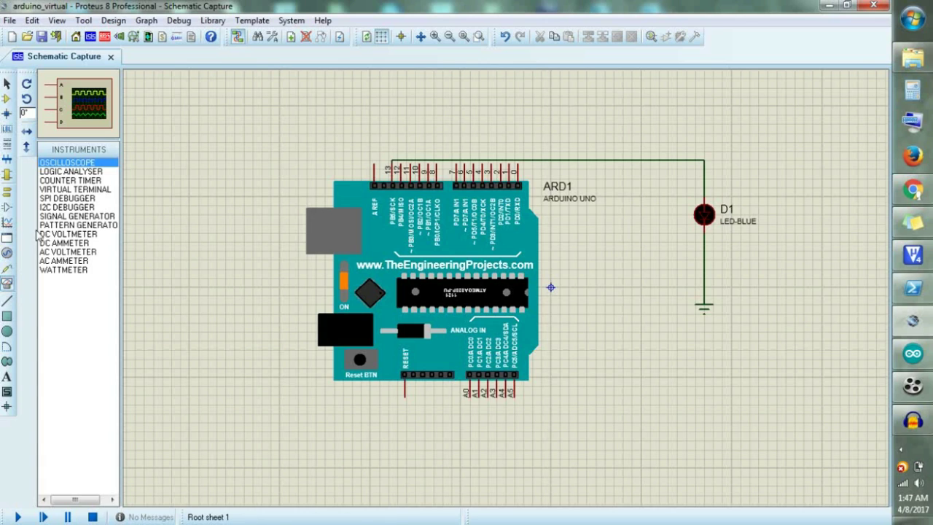
left_click(67, 189)
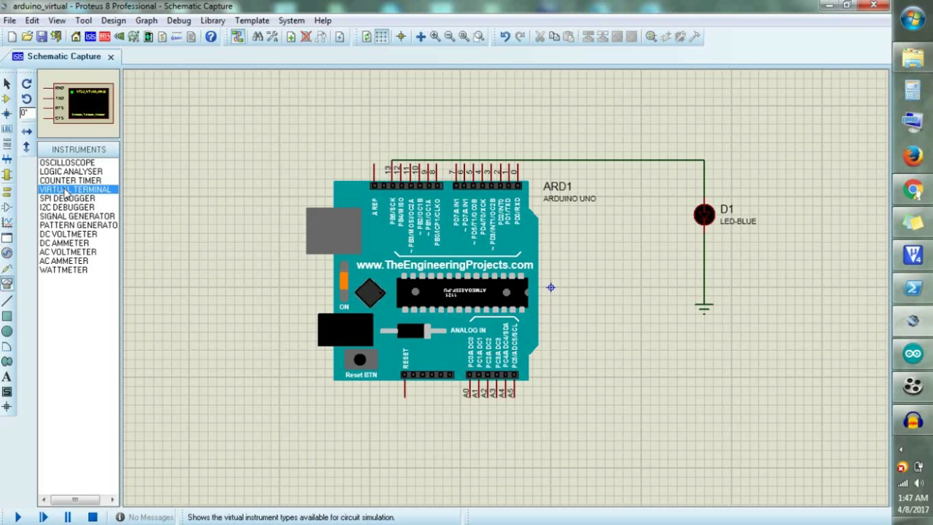
left_click(710, 359)
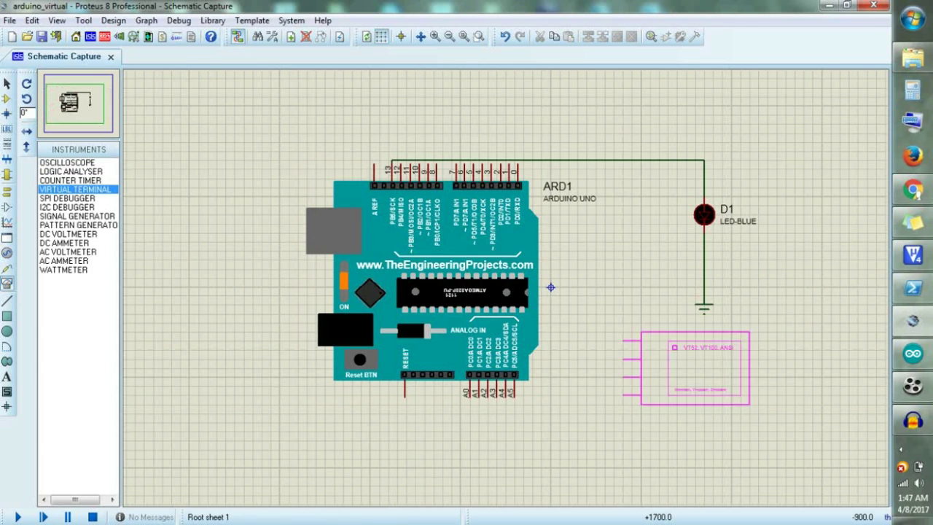
left_click(719, 366)
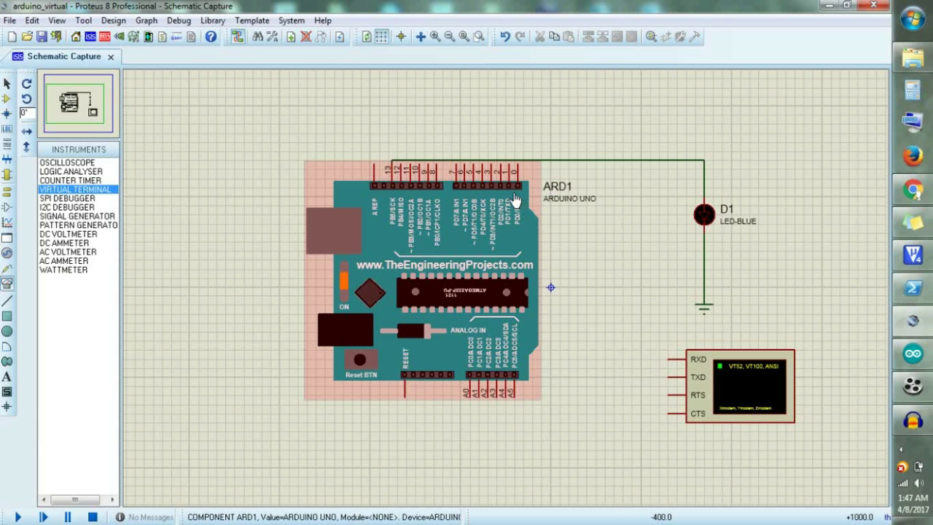
Step: Wire the virtual terminal's RXD to Arduino pin 1 and its TXD to Arduino pin 0
scroll(514, 201, "up", 2)
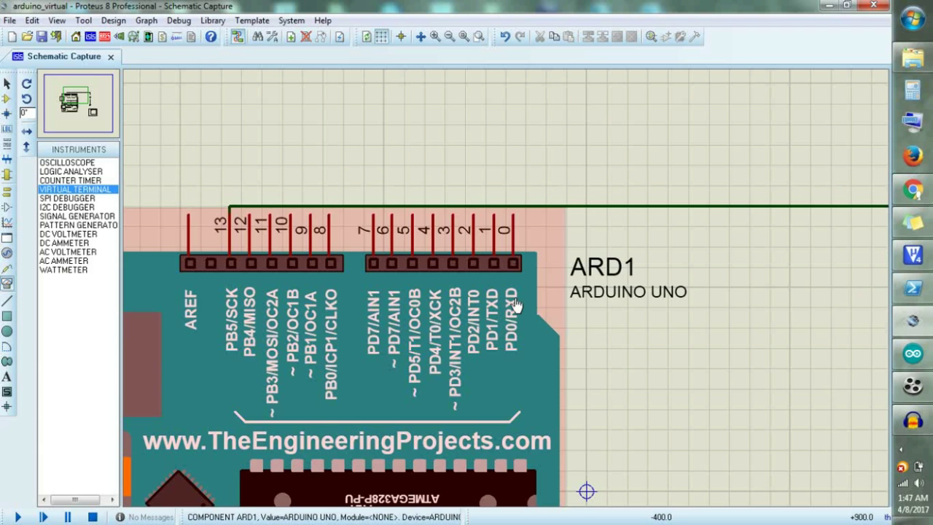
scroll(514, 306, "down", 3)
left_click(91, 84)
left_click_drag(91, 84, 82, 98)
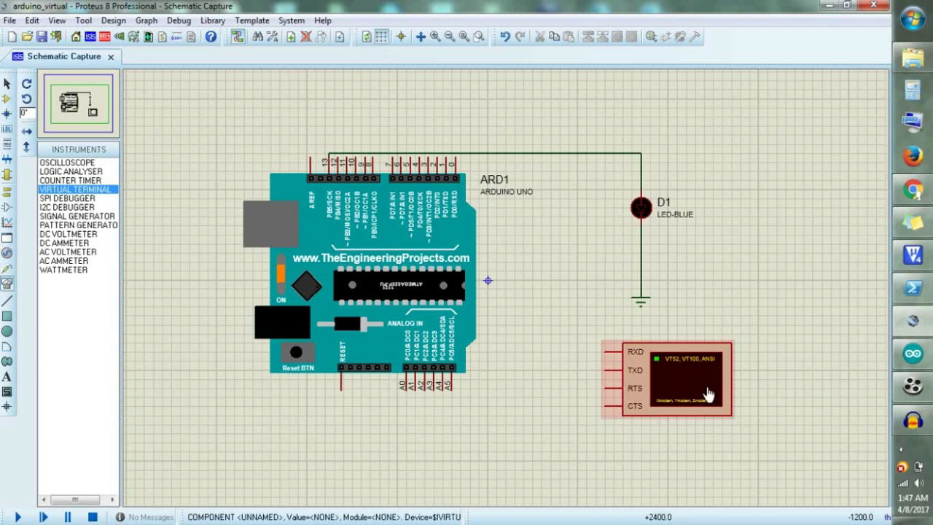
left_click(604, 351)
left_click(446, 153)
left_click(460, 143)
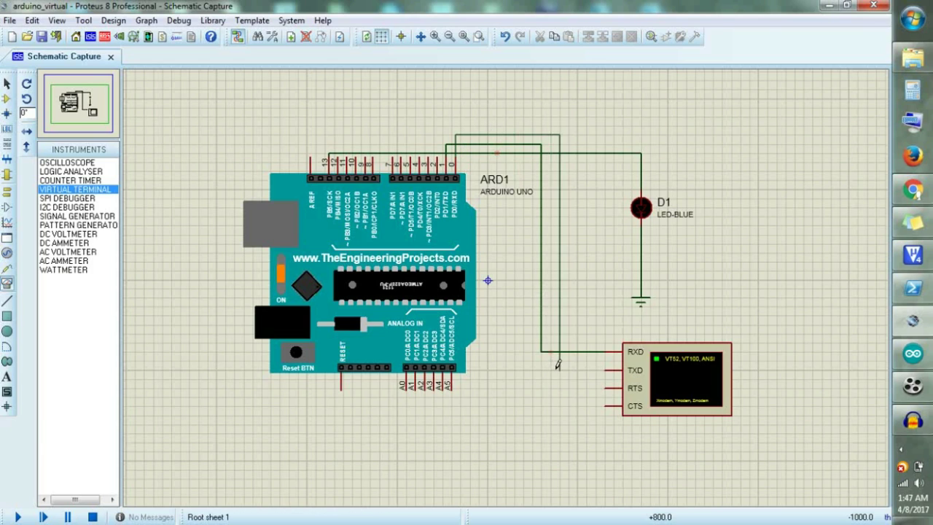
left_click(605, 369)
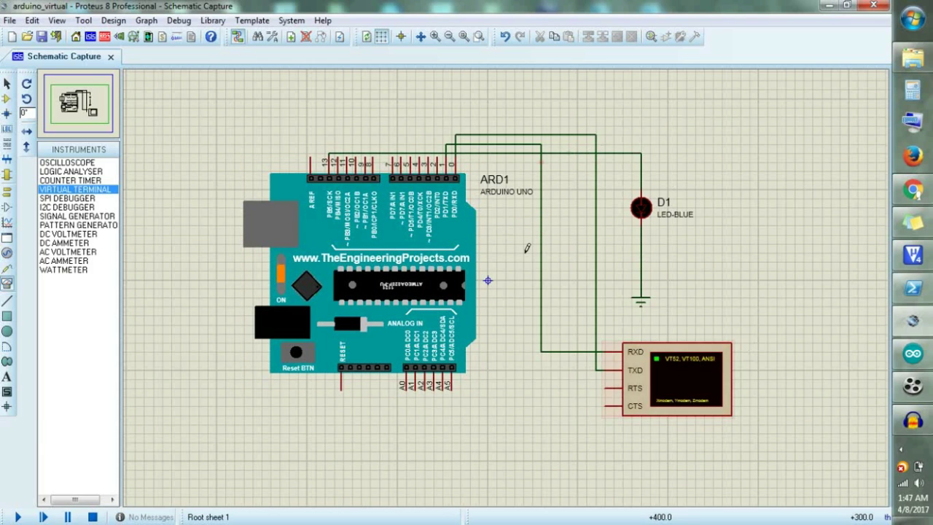
Step: Open the Arduino Uno's component properties for editing its Program File
right_click(399, 237)
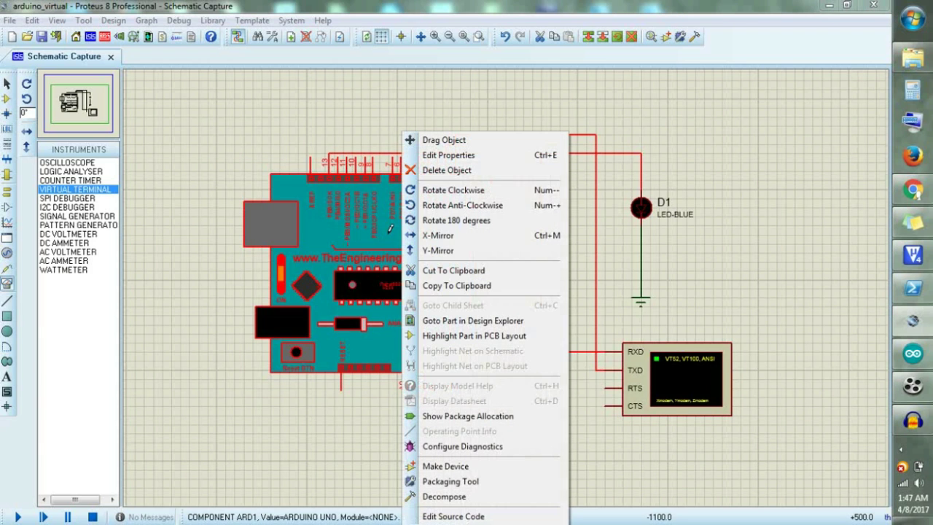
left_click(445, 155)
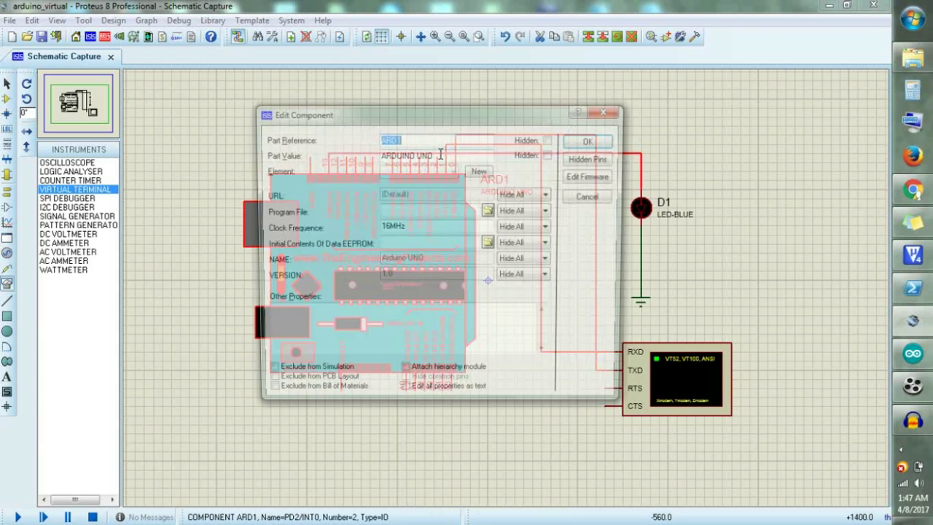
left_click(409, 212)
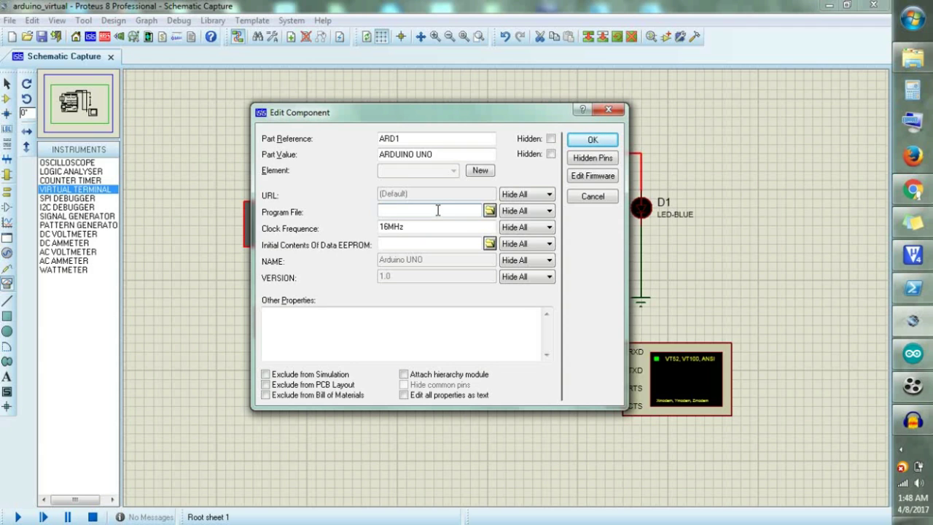
Step: Switch to the Arduino IDE and copy the full path of serial_switch.ino.hex from the compile output
left_click(926, 355)
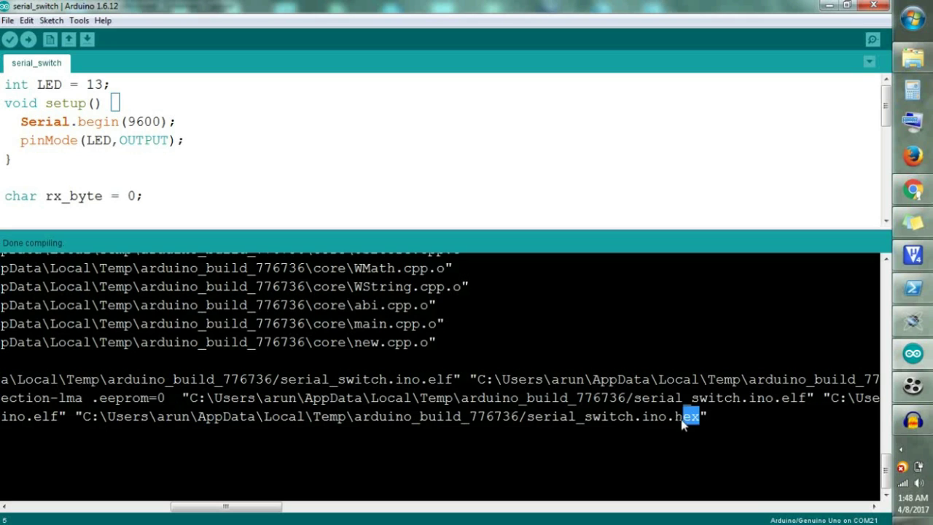
scroll(454, 432, "left", 10)
left_click_drag(361, 447, 354, 500)
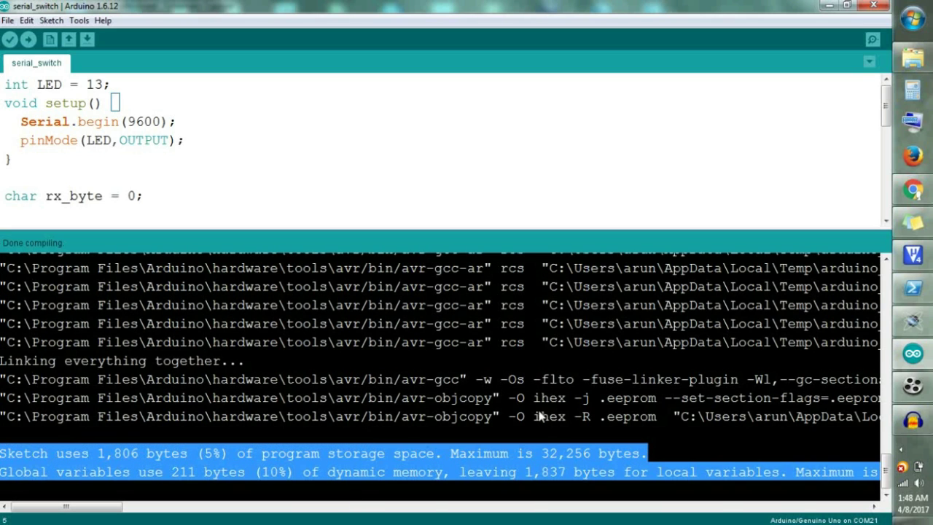
left_click(720, 440)
scroll(483, 432, "right", 10)
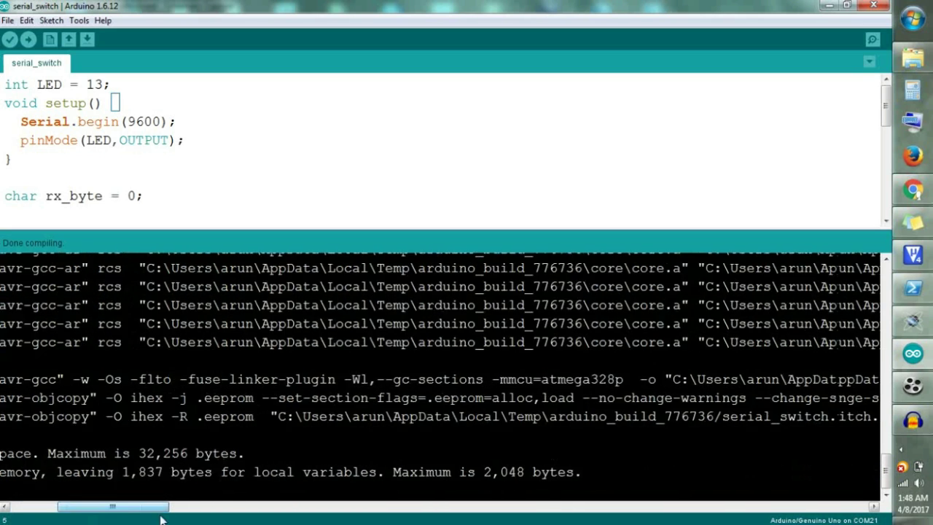
left_click_drag(597, 418, 117, 428)
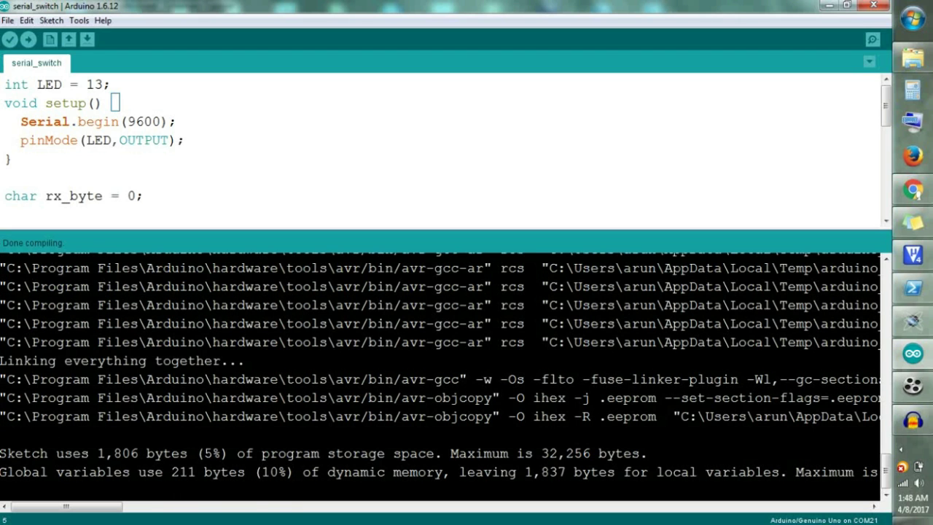
left_click_drag(53, 514, 194, 516)
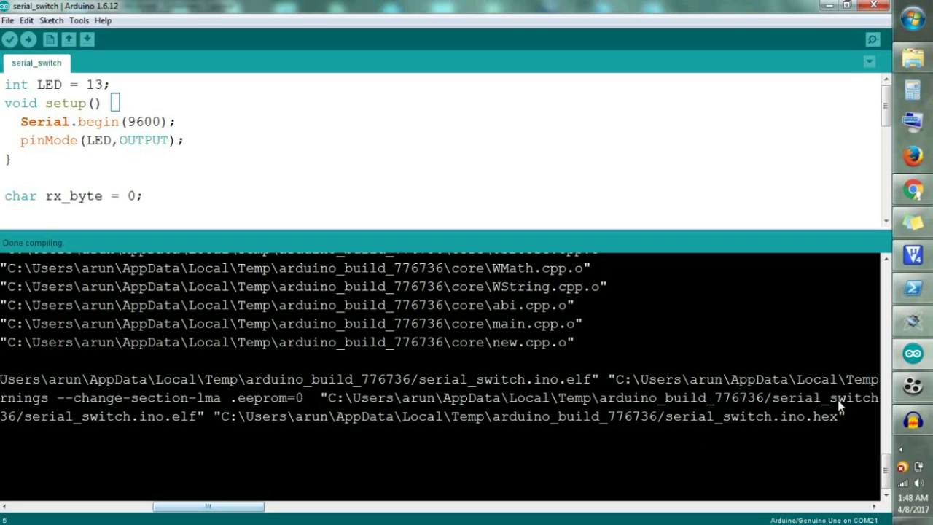
left_click_drag(836, 416, 224, 421)
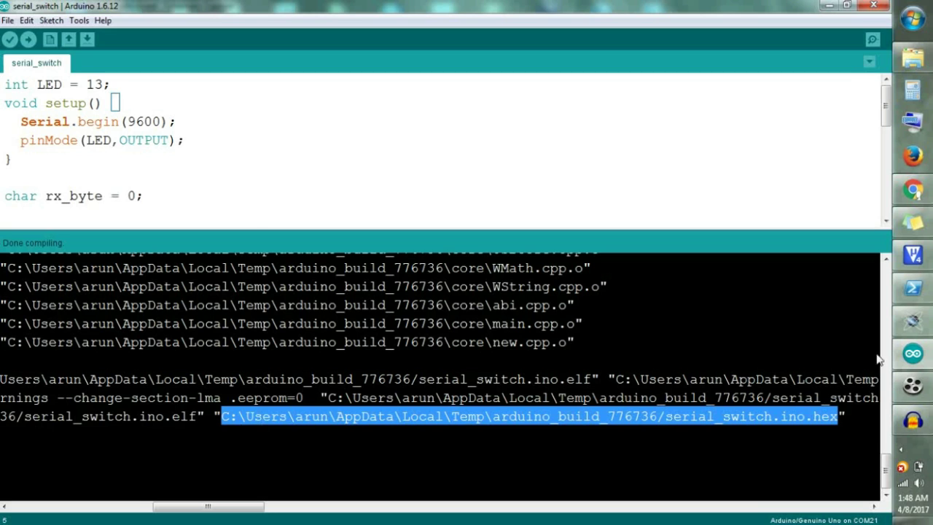
Step: Switch back to Proteus and set the Arduino Uno's Program File to the copied serial_switch.ino.hex path
left_click(912, 321)
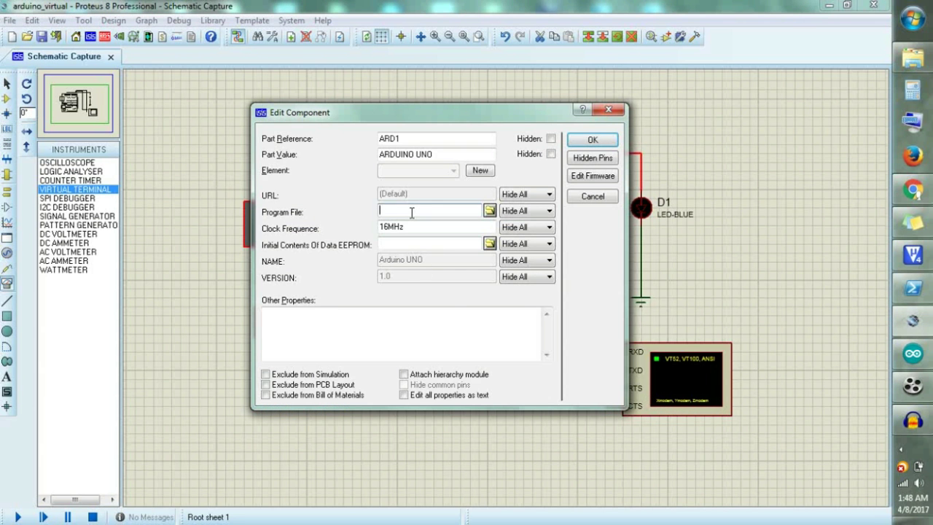
key("ctrl+v")
left_click(592, 139)
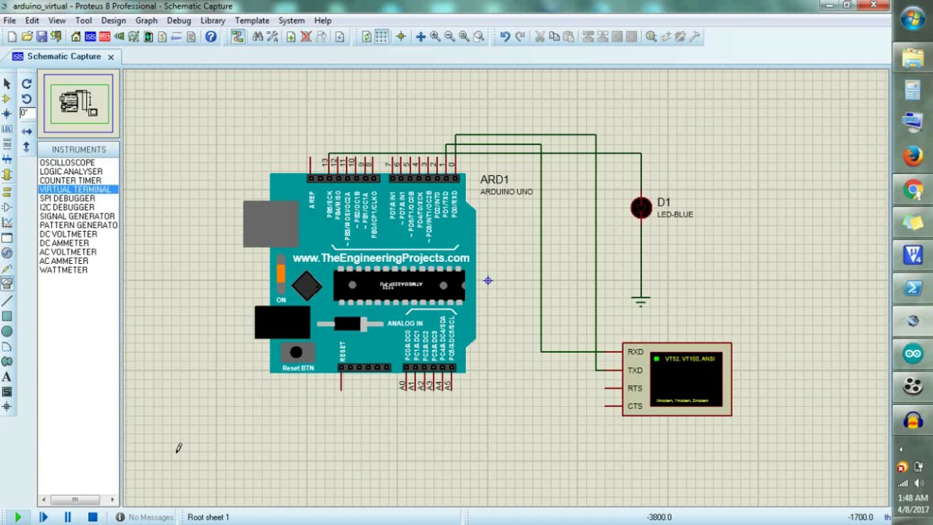
Step: Run the simulation, test the LED switching through the Virtual Terminal window, and stop the simulation
key("F12")
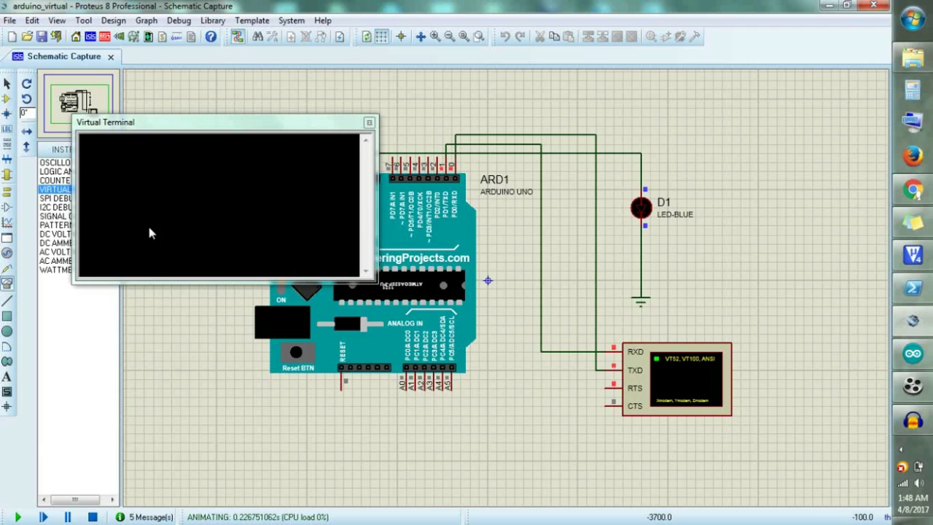
left_click_drag(157, 123, 186, 198)
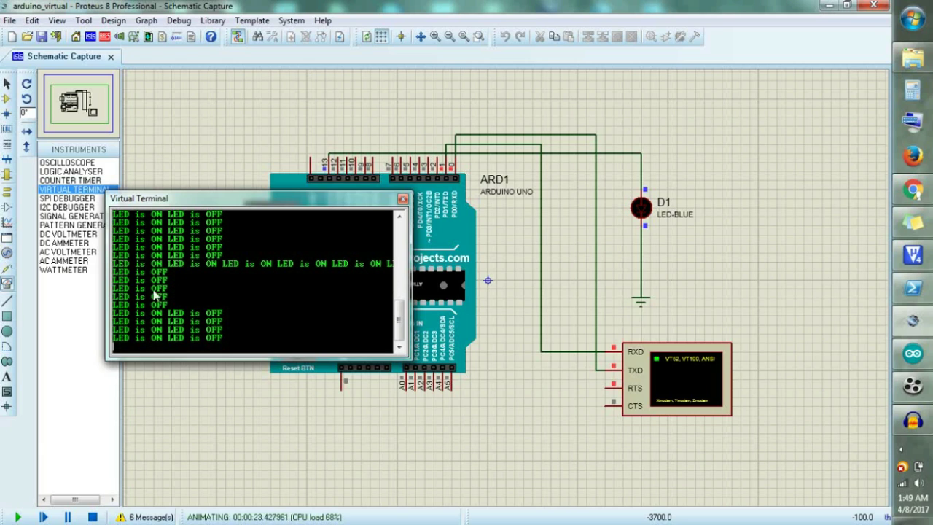
left_click(93, 517)
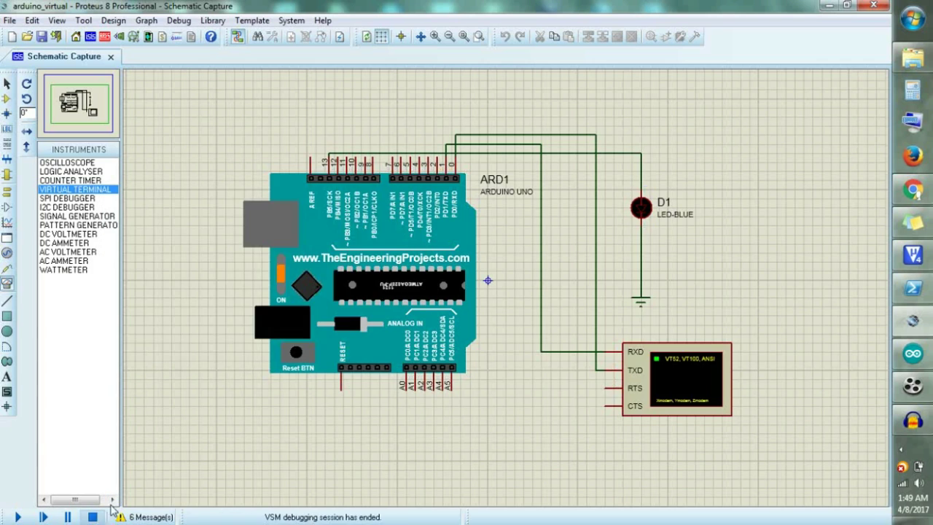
Step: Delete the blue LED together with its ground terminal and wires
left_click_drag(732, 153, 614, 322)
key("Delete")
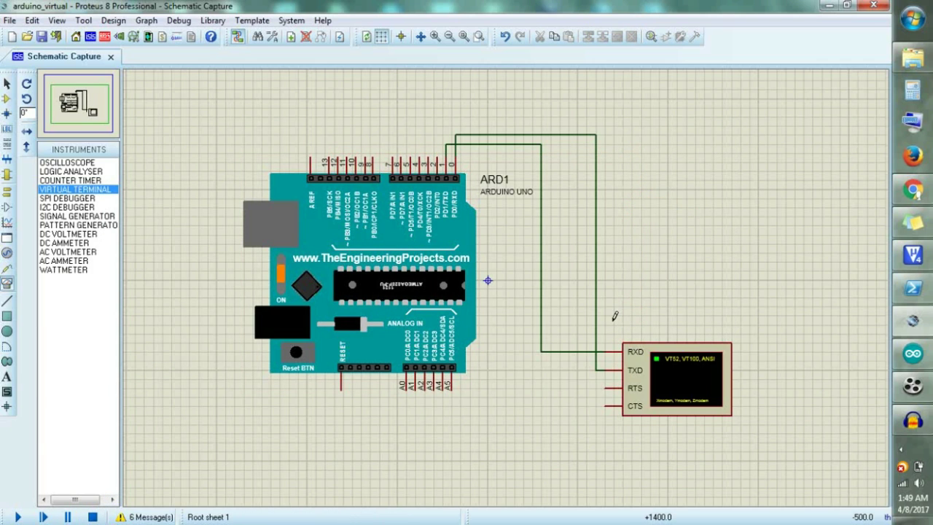
Step: Search the device library for relay, pick the animated RELAY model from the ACTIVE library and place it above the virtual terminal
left_click(7, 98)
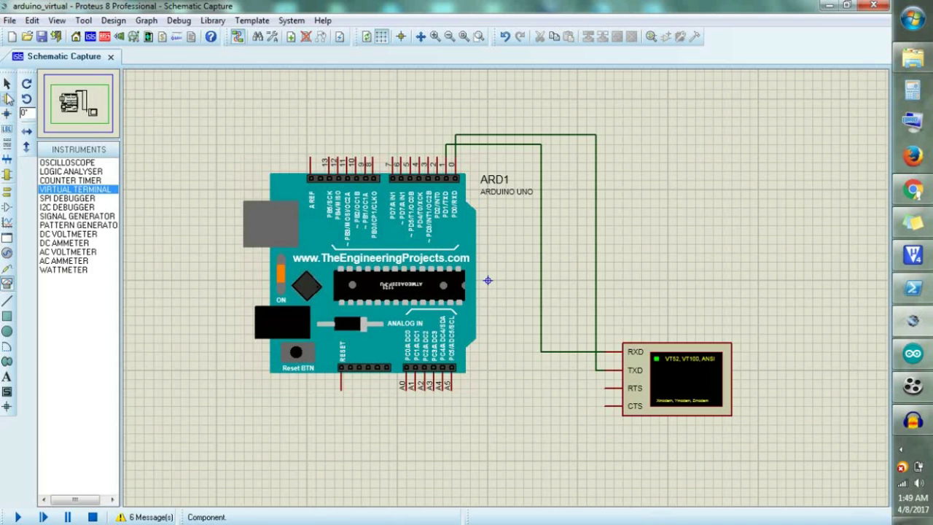
left_click(44, 149)
type("relay")
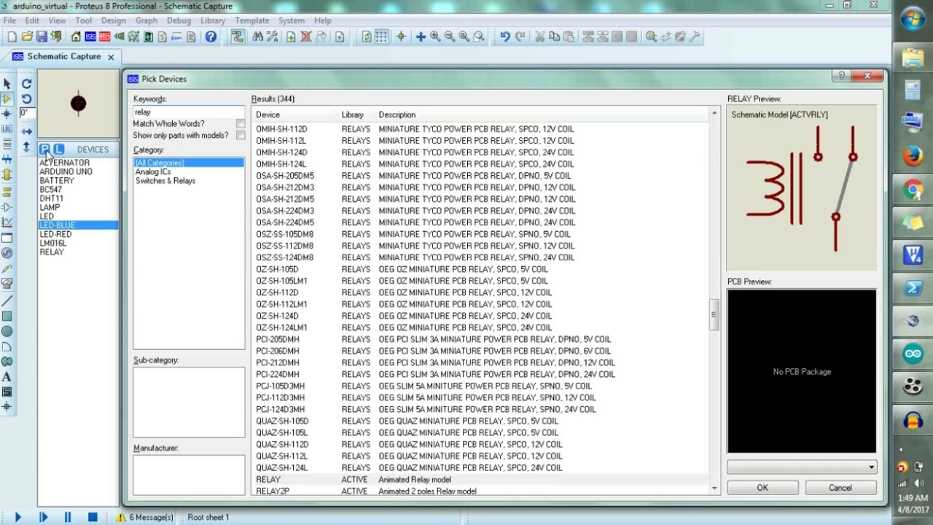
key("Down")
key("Down")
key("Down")
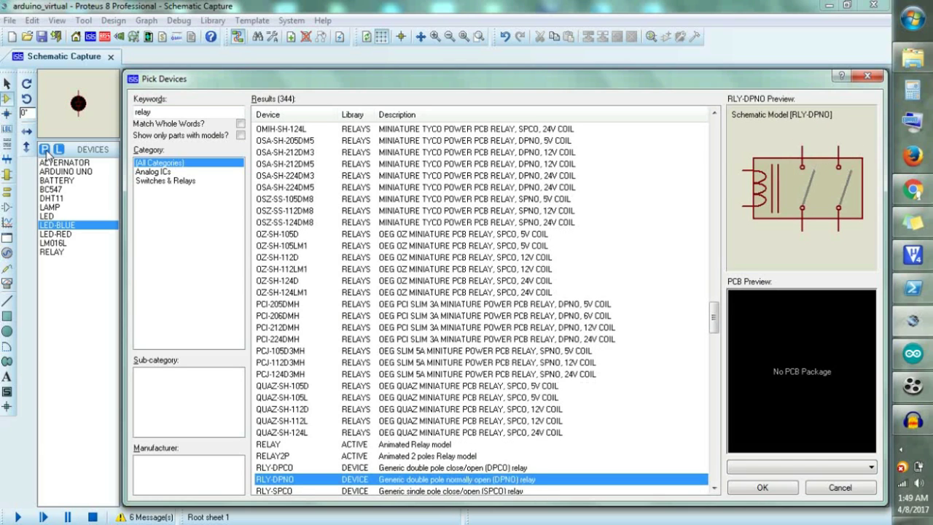
key("Up")
key("Up")
key("Up")
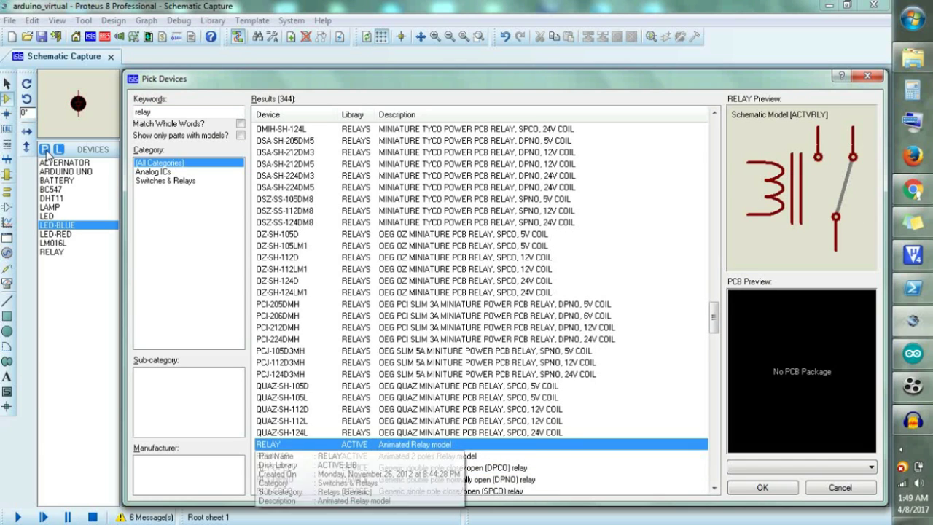
key("Return")
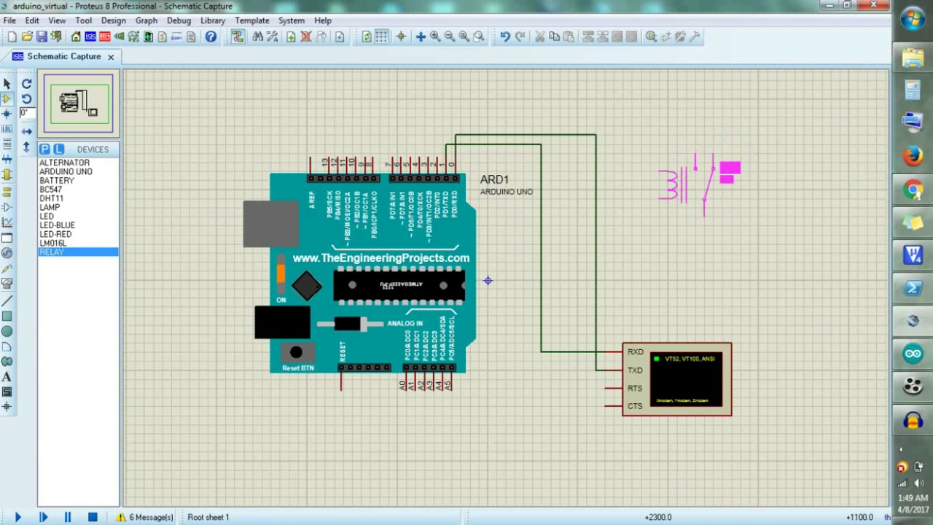
left_click(704, 199)
Step: Set the relay's component value to 5V and wire its upper coil terminal to pin 13 of the Arduino Uno
double_click(700, 191)
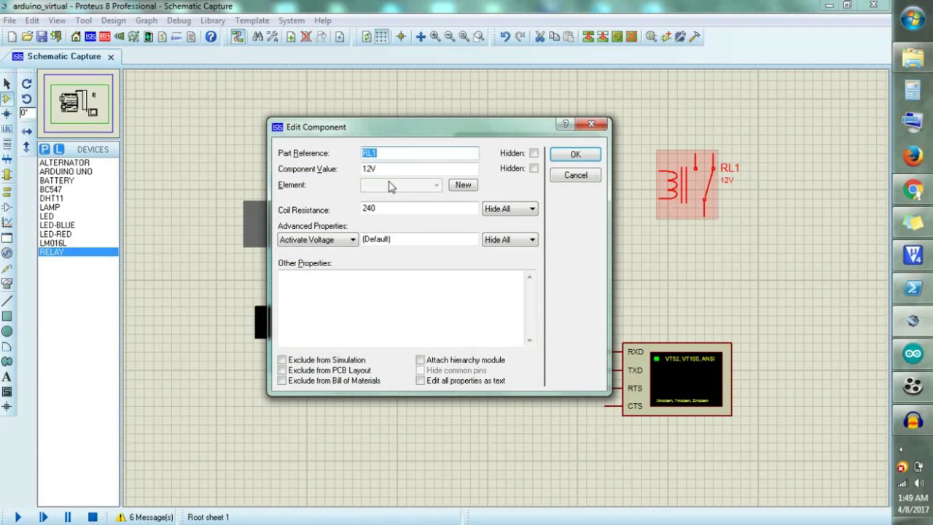
left_click(434, 157)
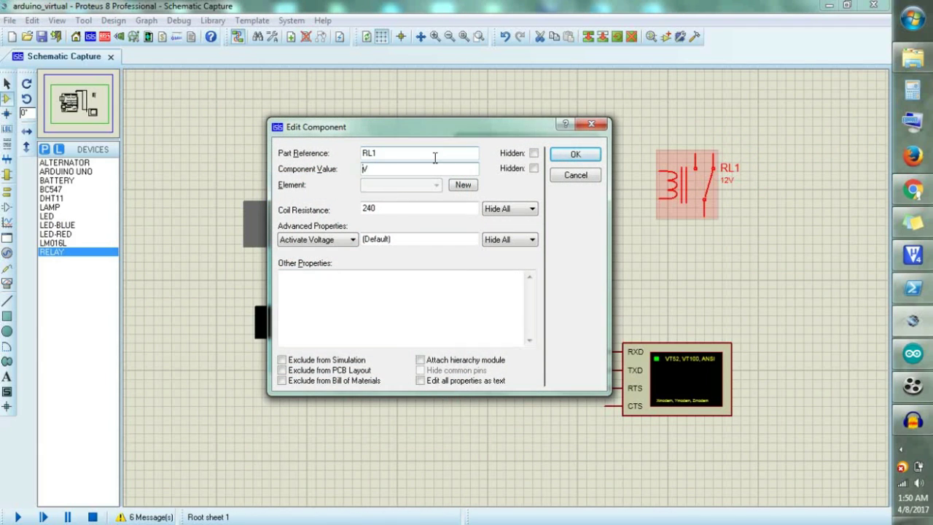
left_click(366, 168)
type("5V")
key("Return")
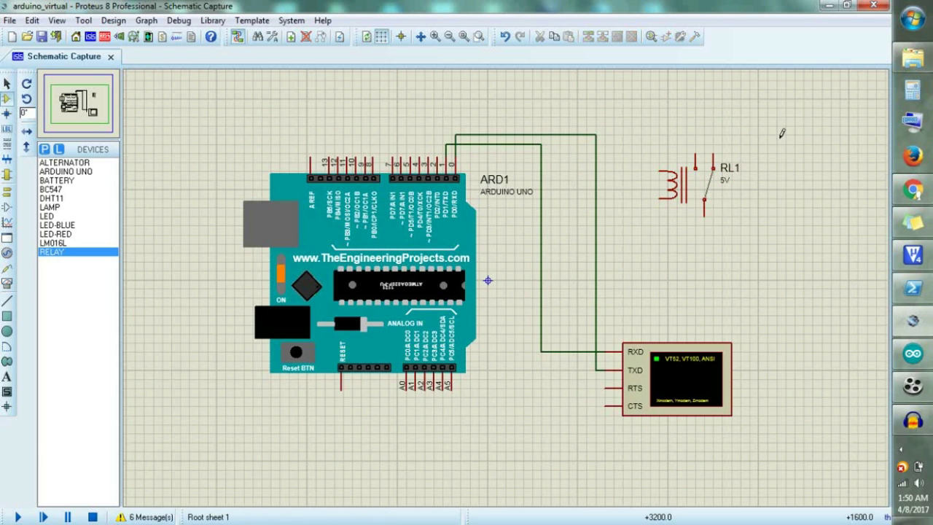
left_click(655, 166)
left_click(328, 157)
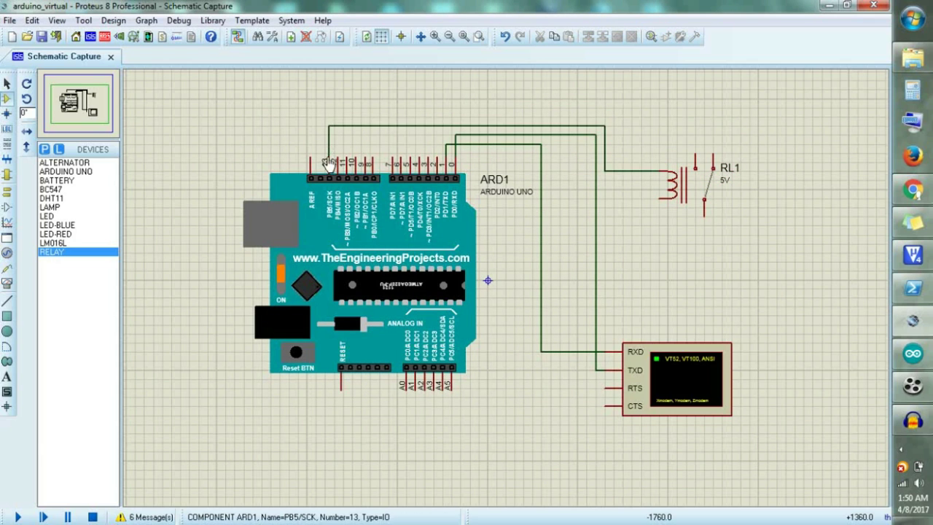
Step: Place a ground terminal below the relay and wire it to the relay's lower coil terminal
left_click(6, 192)
left_click(55, 207)
left_click(649, 249)
left_click(649, 244)
left_click(656, 197)
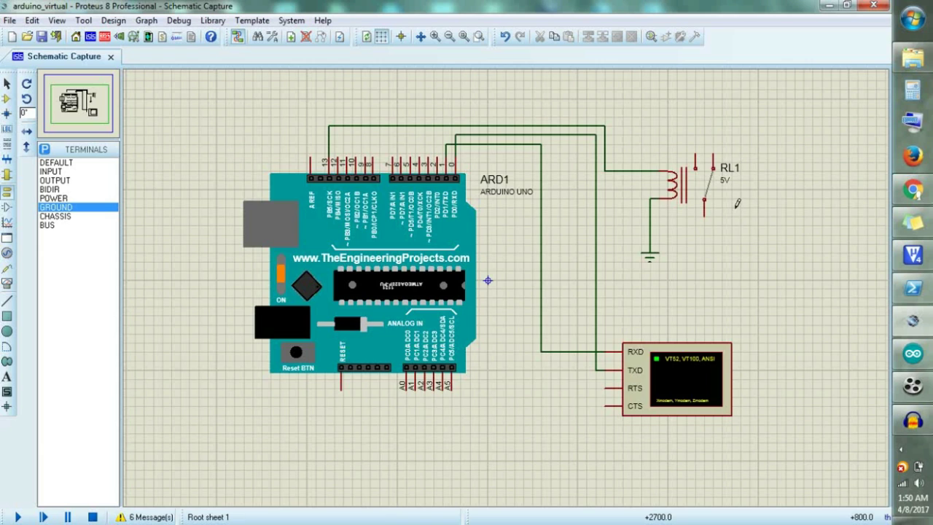
Step: Search the device library for alternator, pick the animated ALTERNATOR AC source from the ACTIVE library and place it beside the relay
scroll(727, 188, "up", 1)
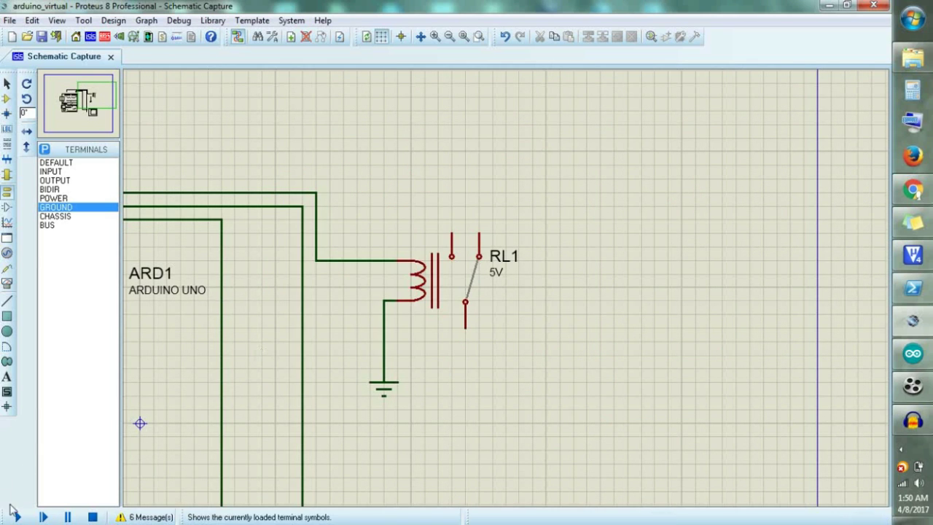
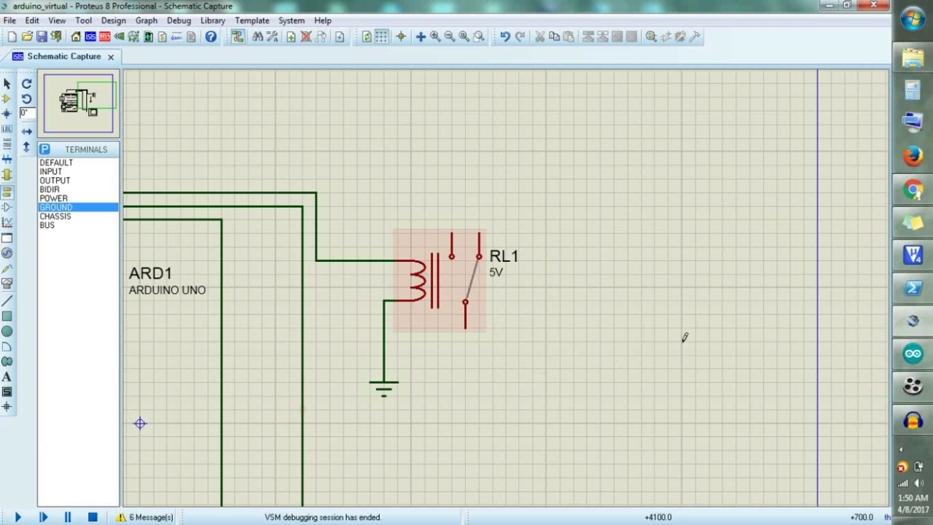
left_click(7, 99)
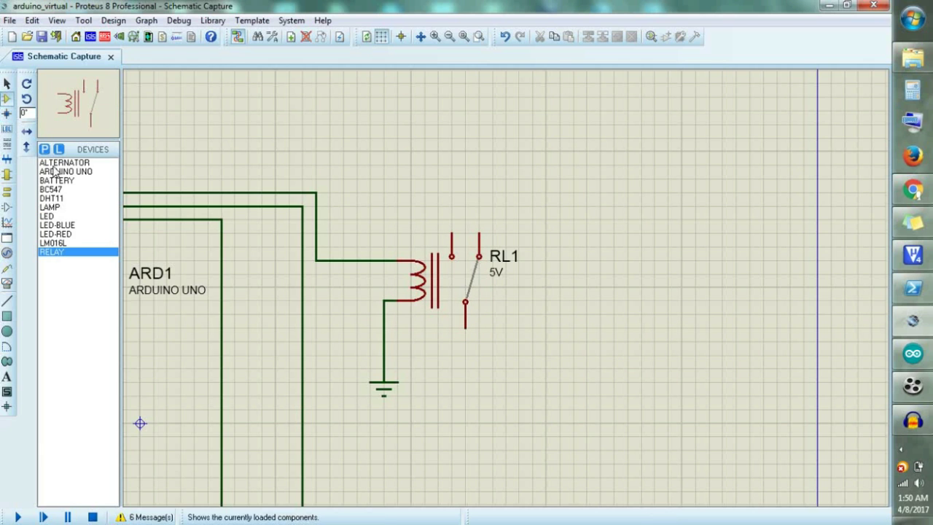
left_click(44, 149)
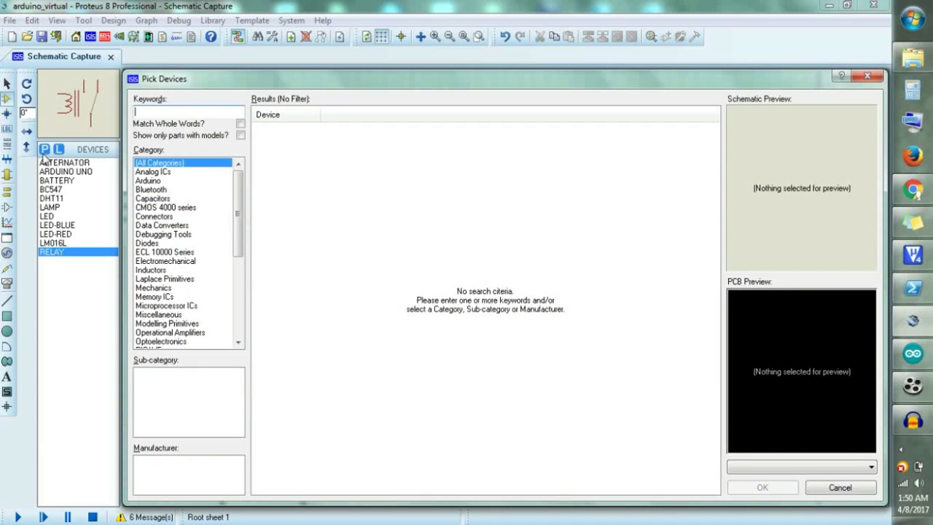
type("alternator")
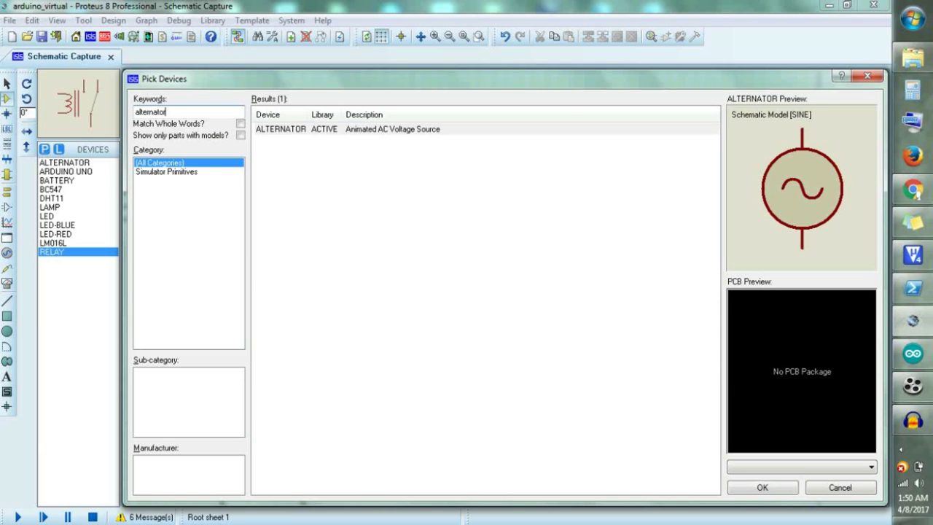
key("Down")
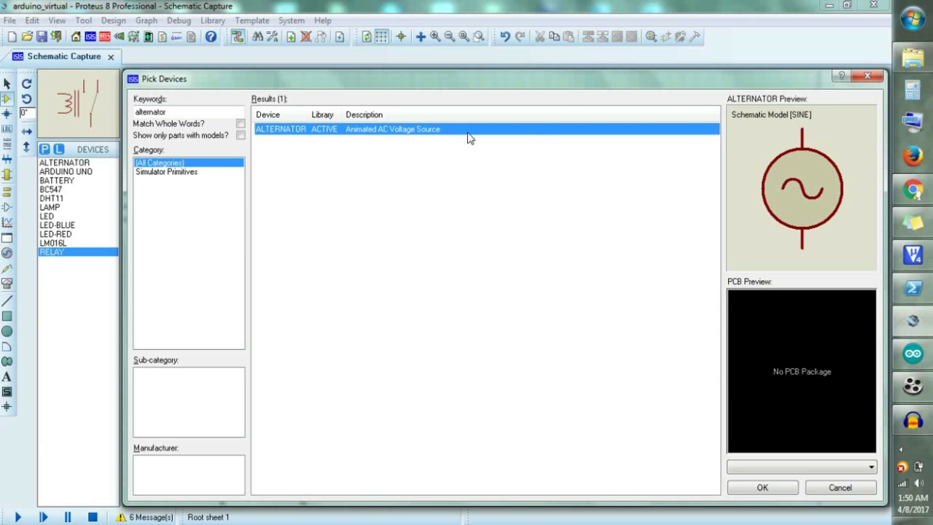
left_click(763, 486)
left_click(633, 325)
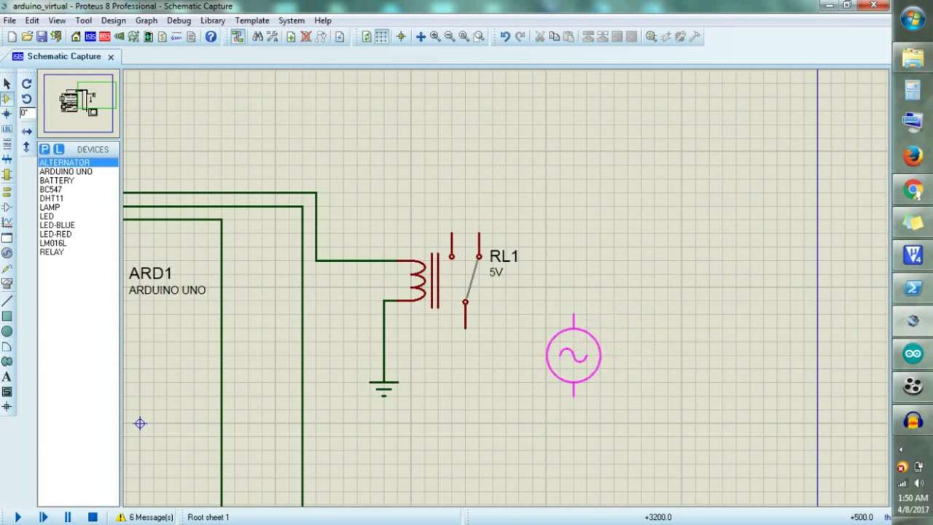
left_click(587, 341)
Step: Search the device library for lamp, pick the animated LAMP model from the ACTIVE library and place it directly above the alternator
left_click(45, 148)
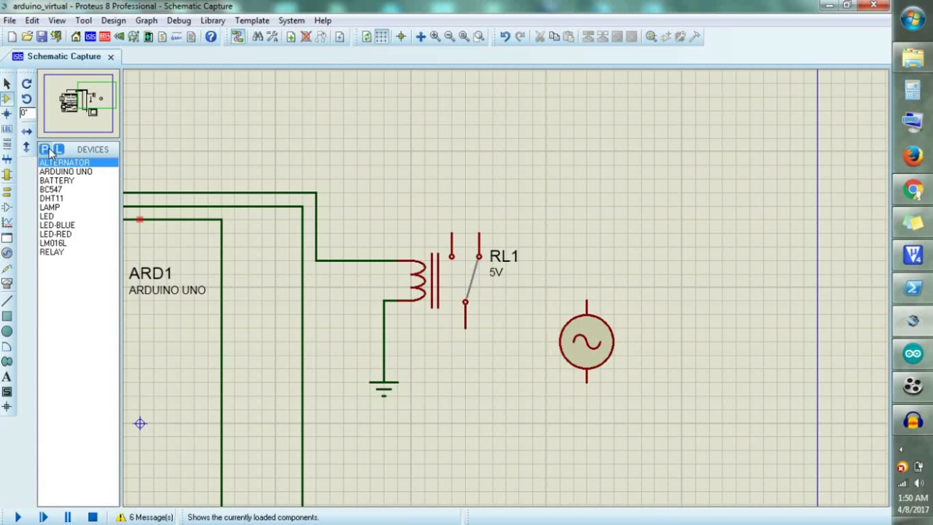
type("lamo")
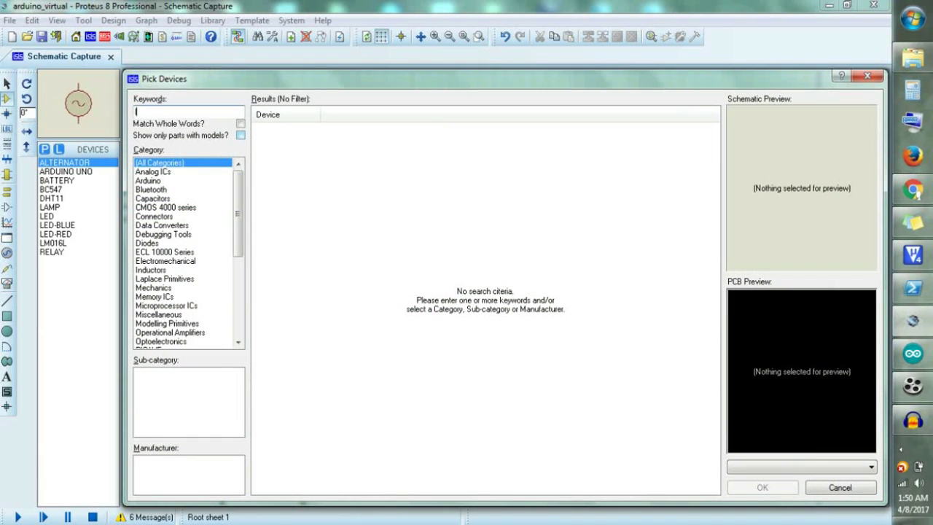
key("BackSpace")
type("p")
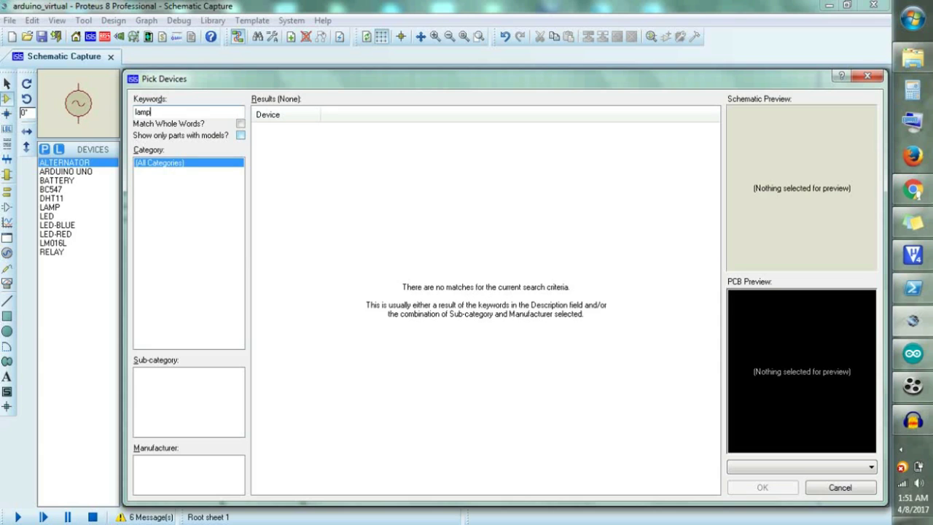
key("Down")
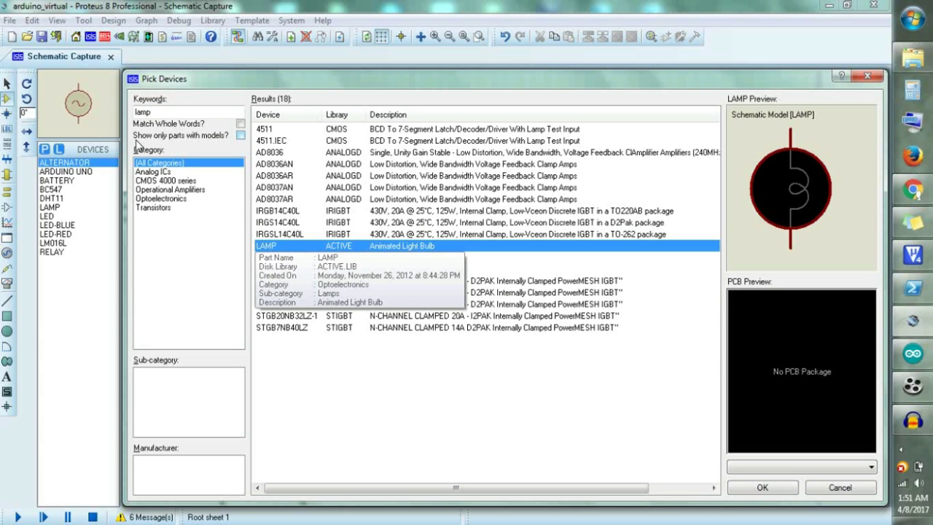
key("Return")
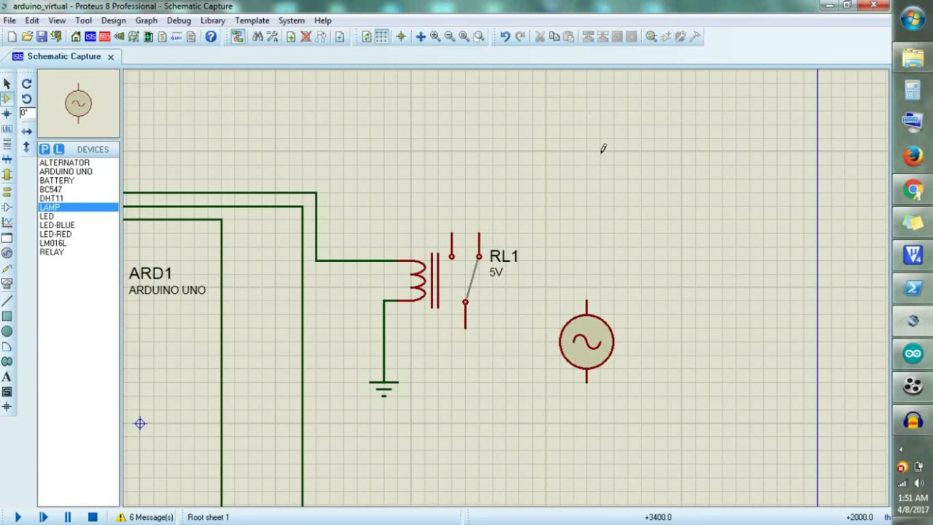
left_click(586, 178)
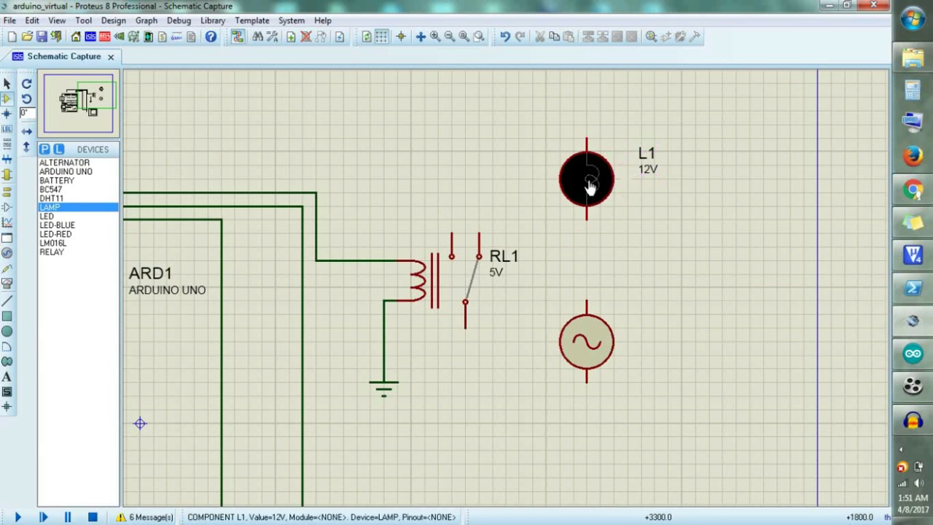
Step: Wire the lamp between the alternator and the relay's normally open contact, and connect the relay's common contact to the alternator's lower terminal
left_click(587, 218)
left_click(587, 302)
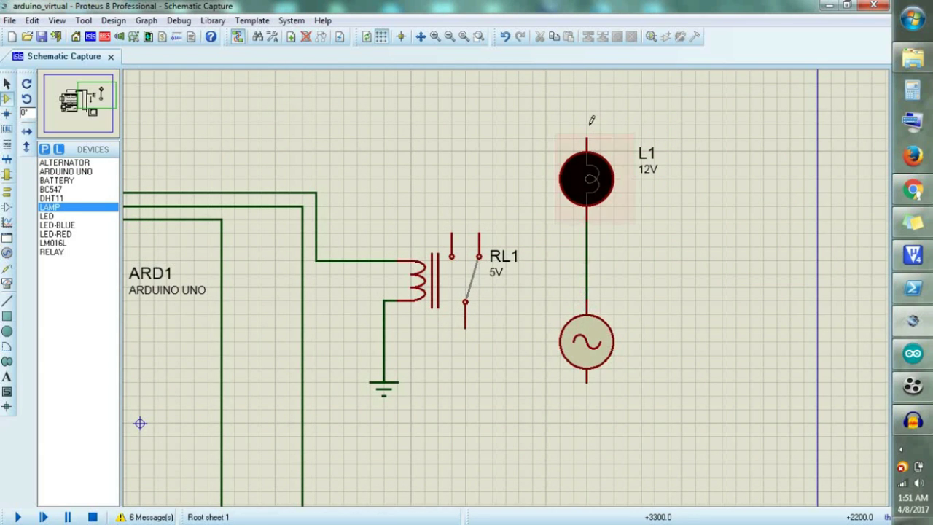
left_click(586, 137)
left_click(451, 255)
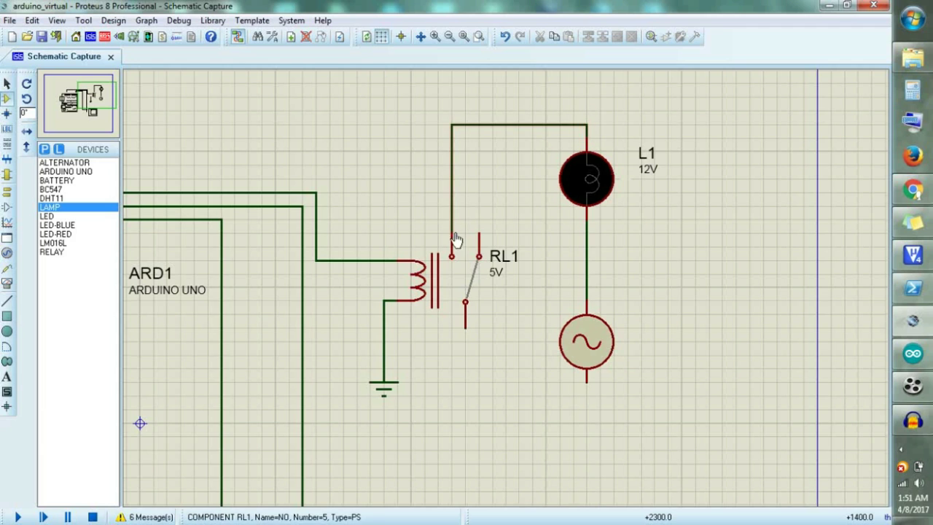
left_click(466, 321)
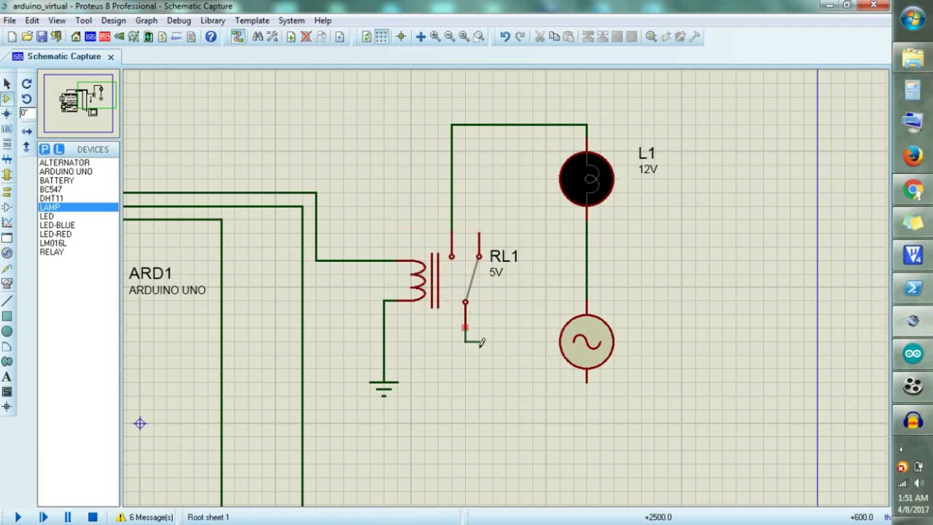
left_click(587, 382)
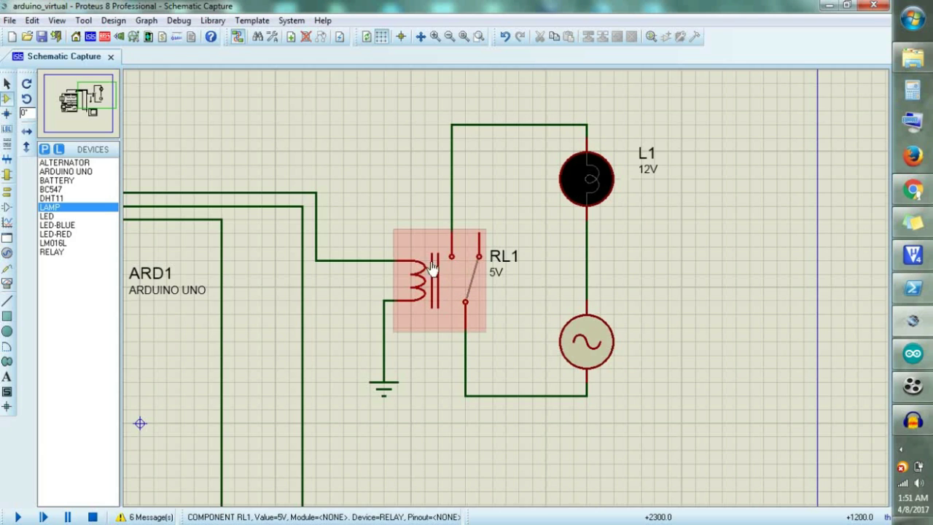
Step: Run the simulation and move the Virtual Terminal window clear of the relay and lamp circuit
left_click(18, 516)
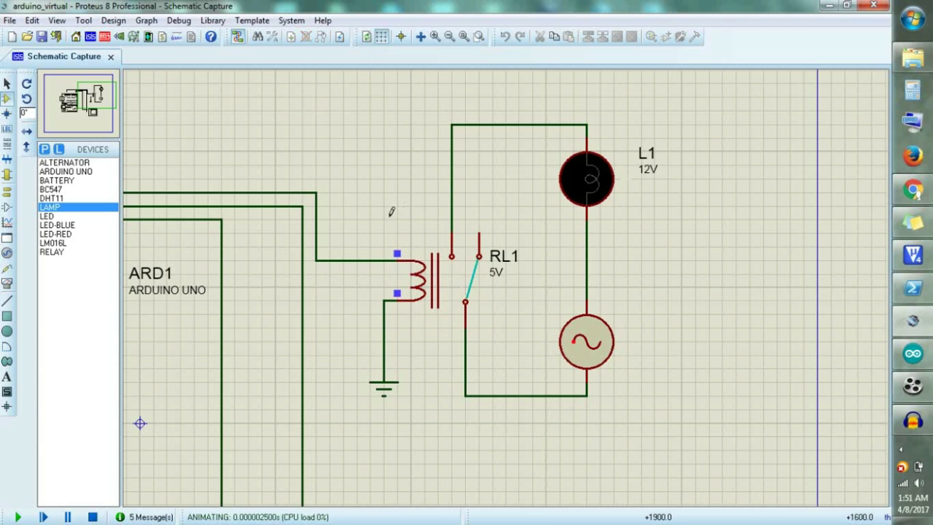
left_click_drag(623, 83, 688, 255)
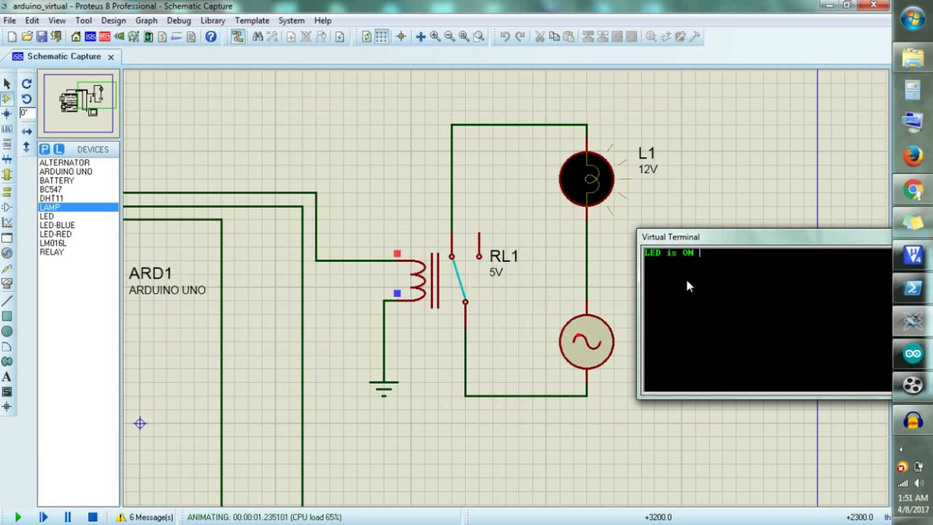